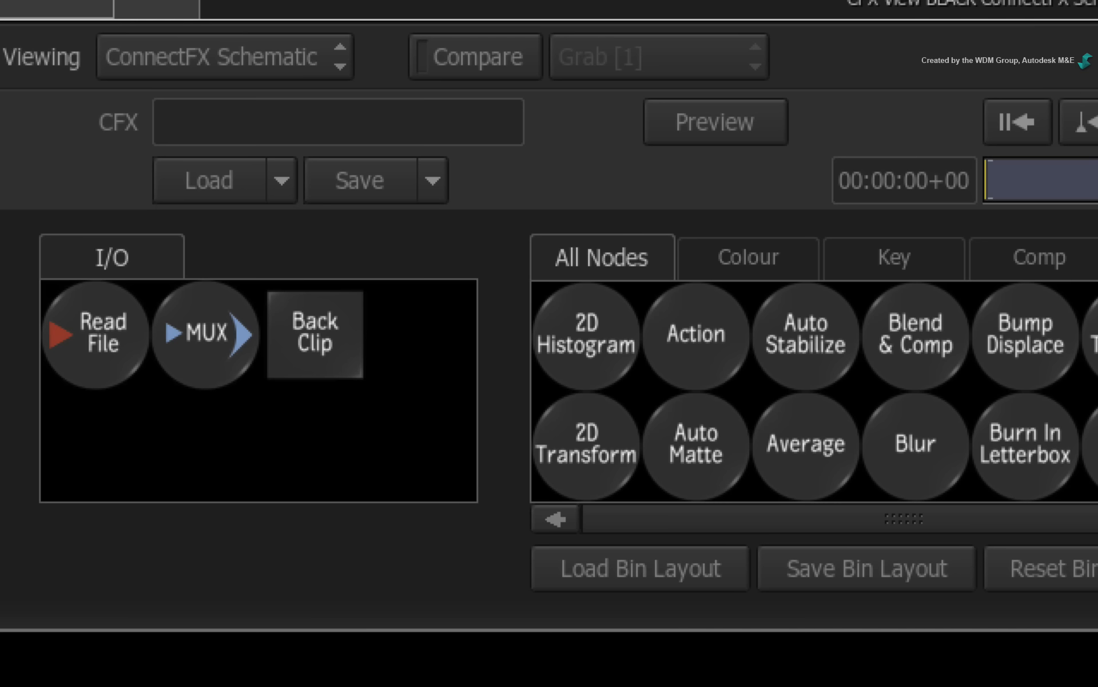
# Step: Insert an Action node between the BLACK clip and the output, and open its Action schematic
pyautogui.moveTo(731, 294); pyautogui.dragTo(565, 284)
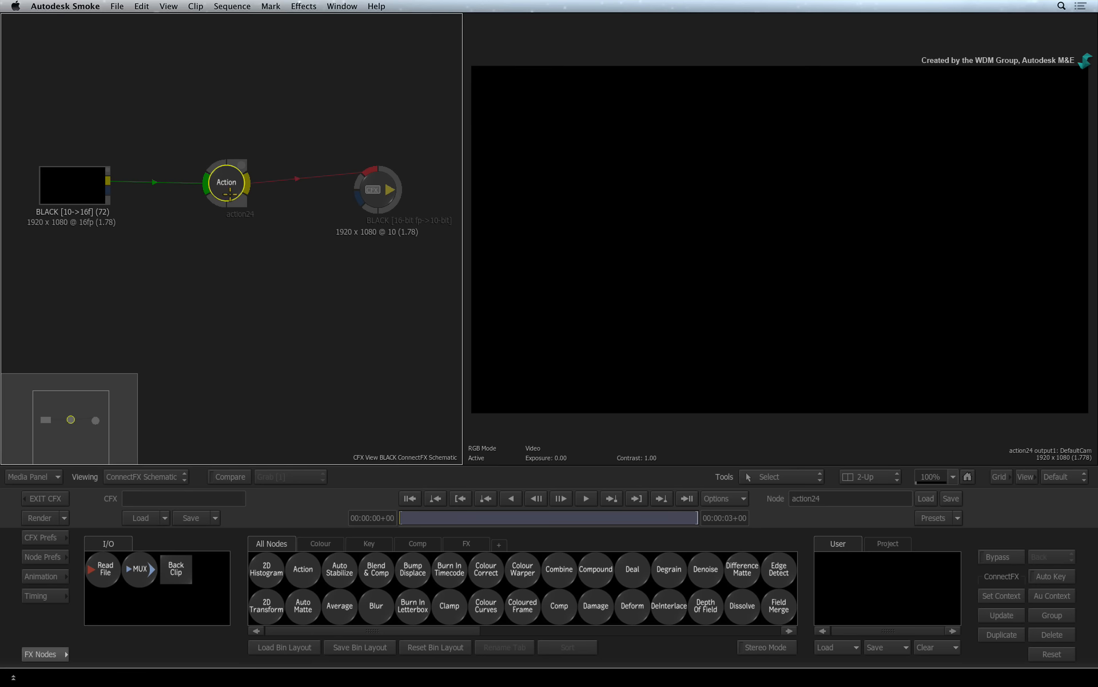
pyautogui.doubleClick(230, 192)
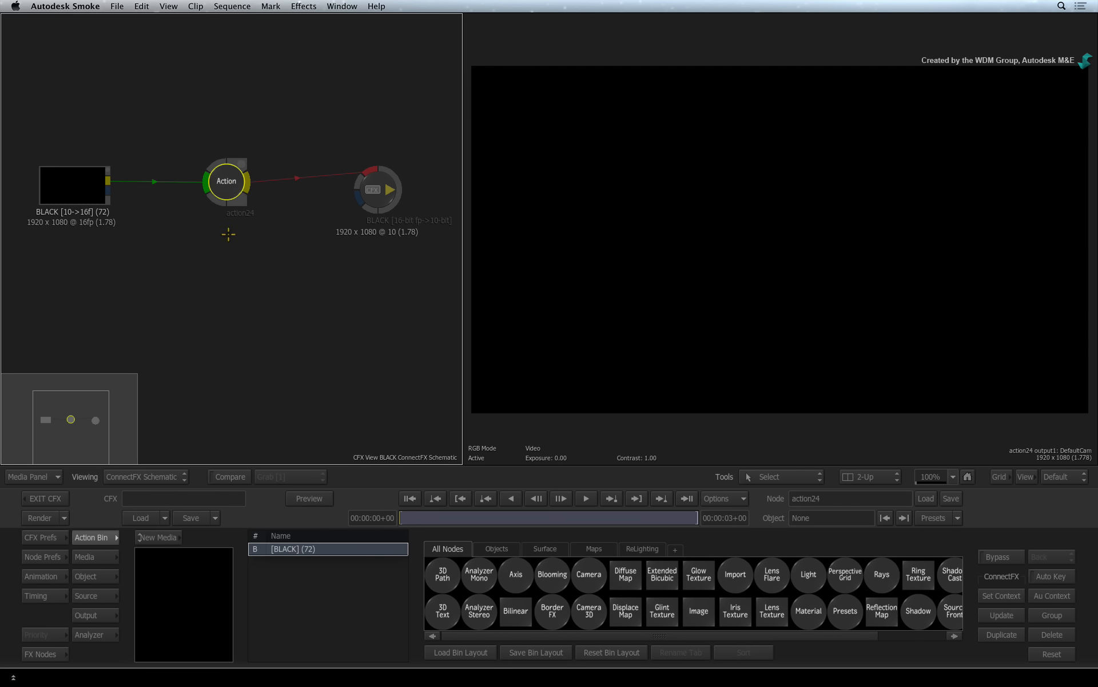
pyautogui.press('Escape')
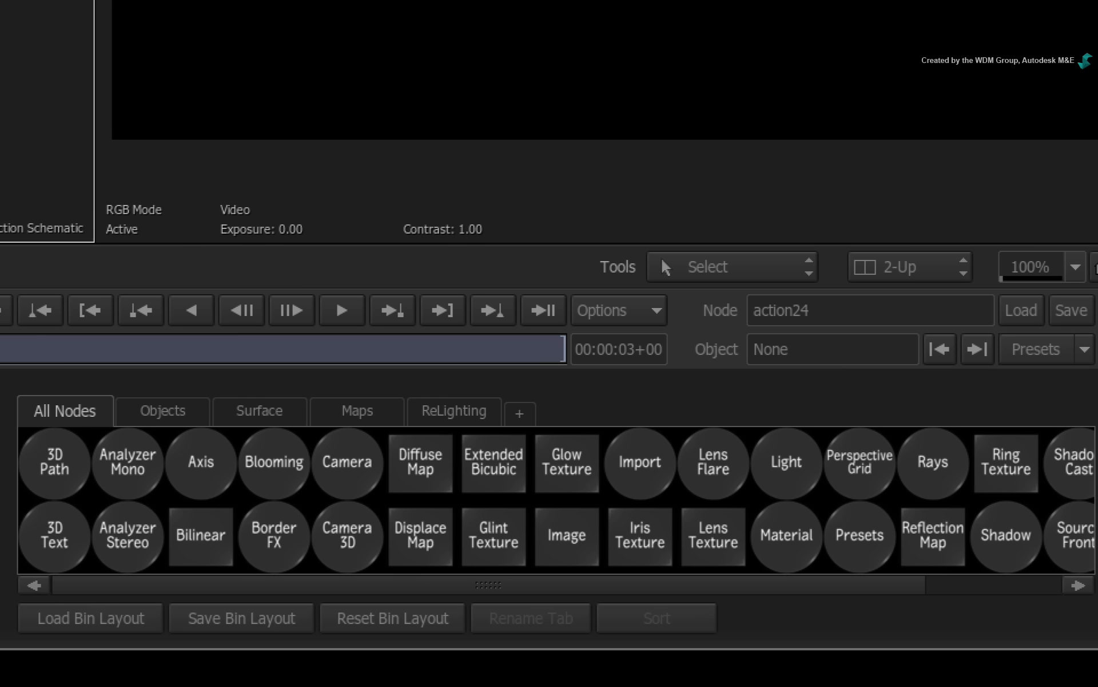
# Step: Import the FBX model pumpkin.fbx from the MEDIA folder of 011_Halloween_Flicker into the Action scene
pyautogui.click(641, 461)
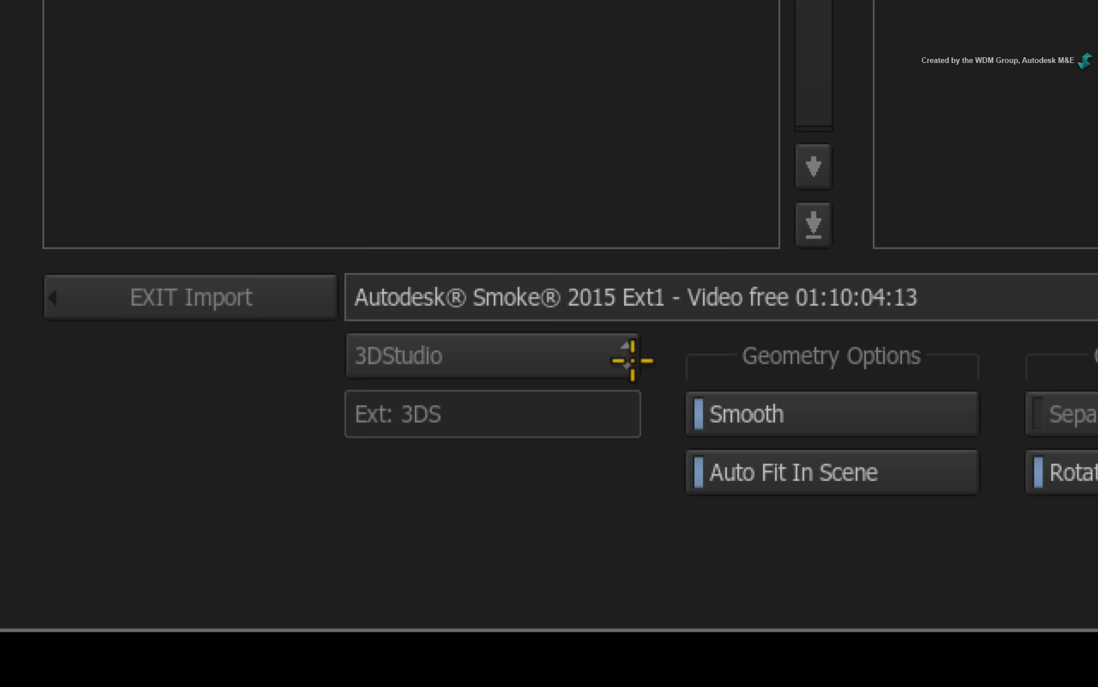
pyautogui.click(607, 356)
pyautogui.click(603, 314)
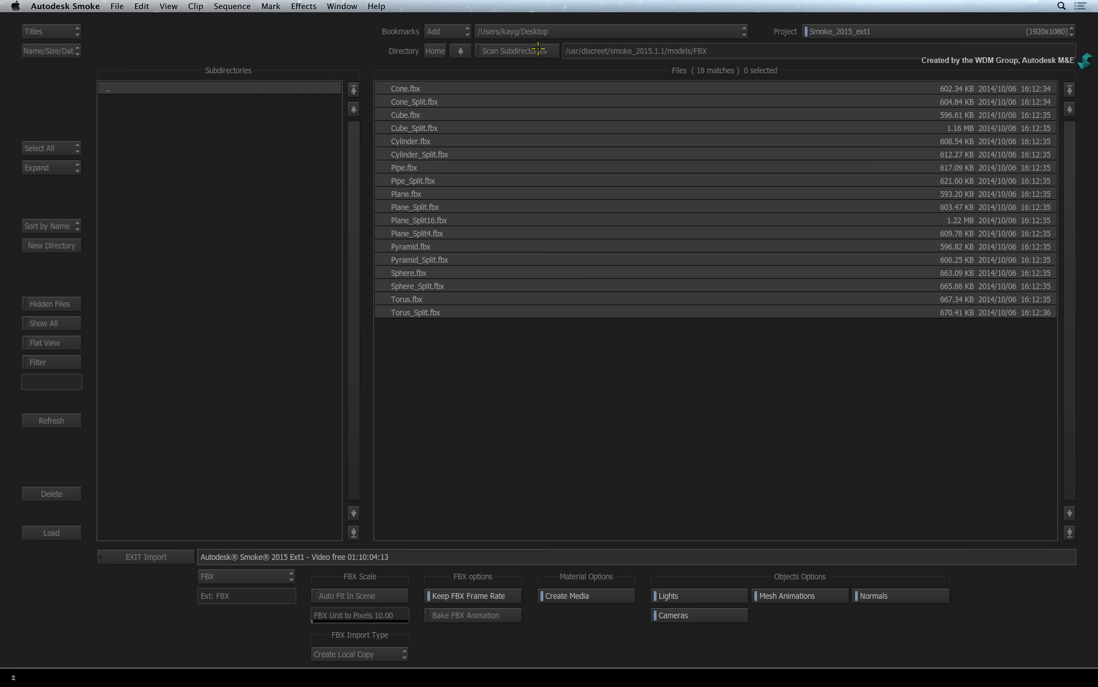
pyautogui.click(546, 32)
pyautogui.click(542, 21)
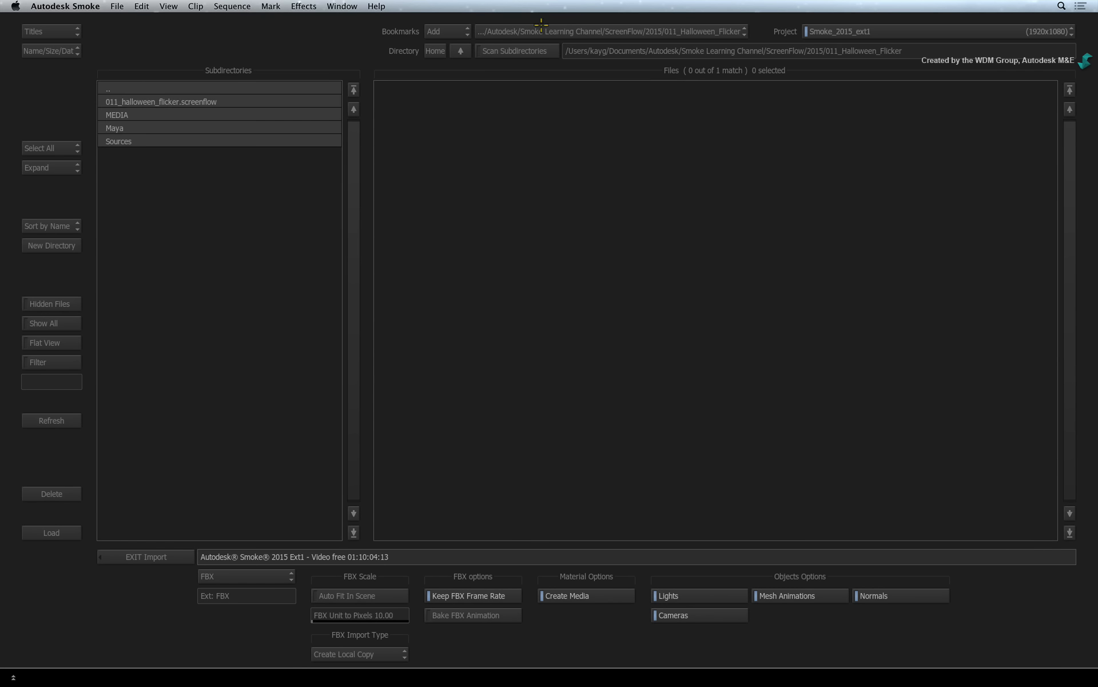
pyautogui.click(172, 114)
pyautogui.click(479, 88)
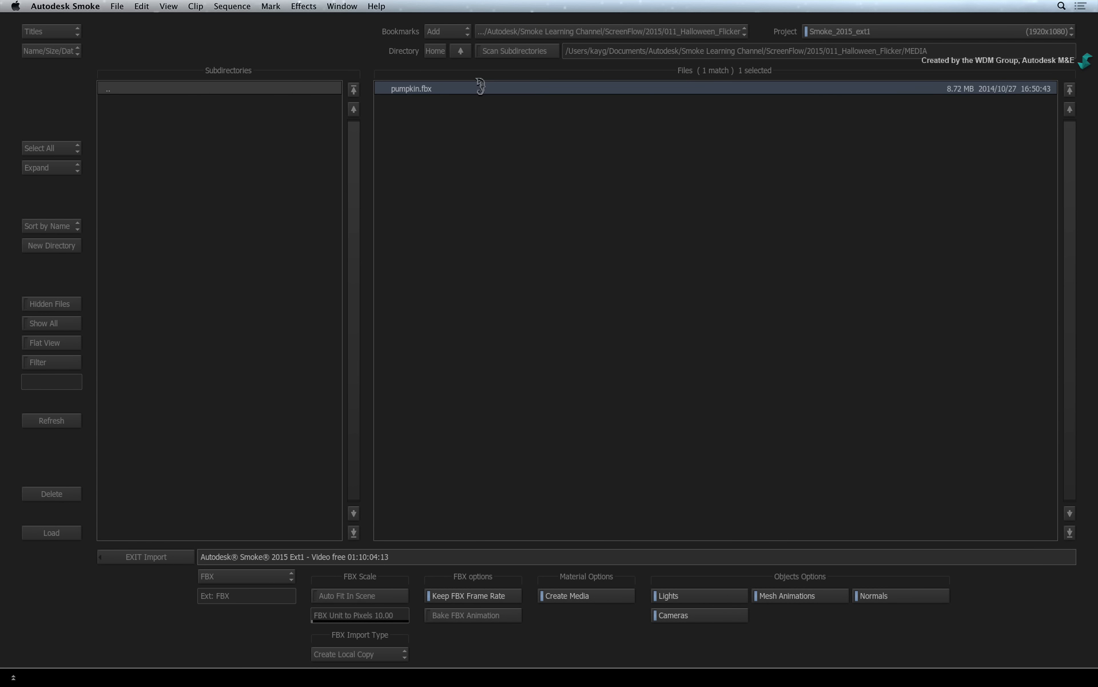
pyautogui.click(72, 532)
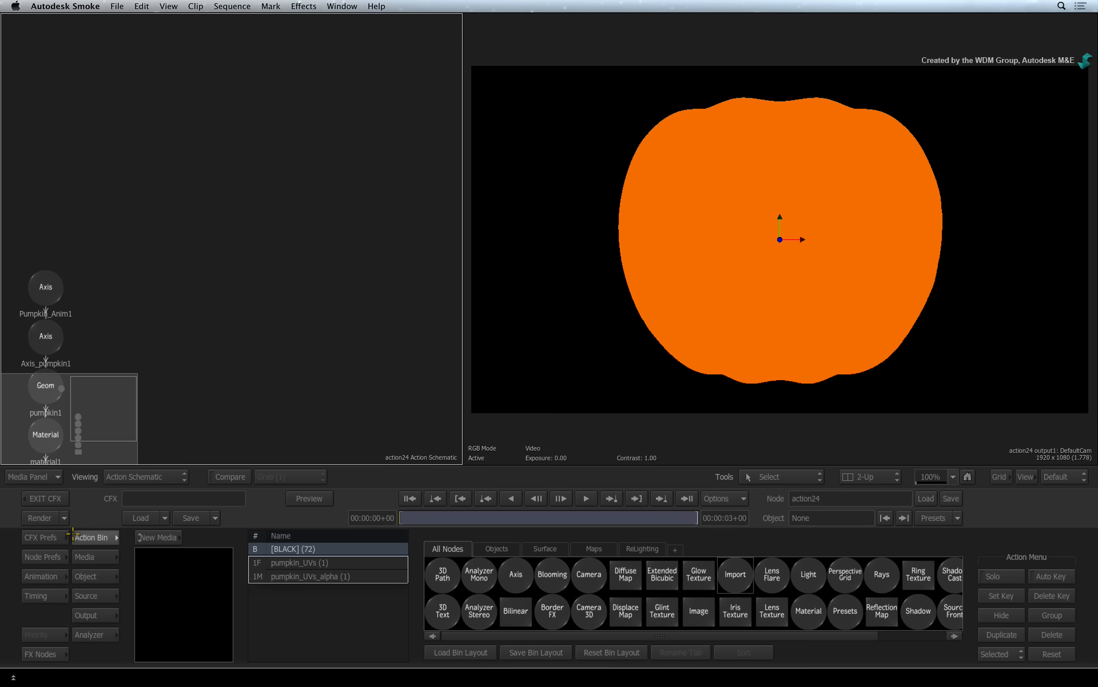
# Step: Enable Shading in the Action node's rendering preferences
pyautogui.moveTo(108, 411); pyautogui.dragTo(84, 430)
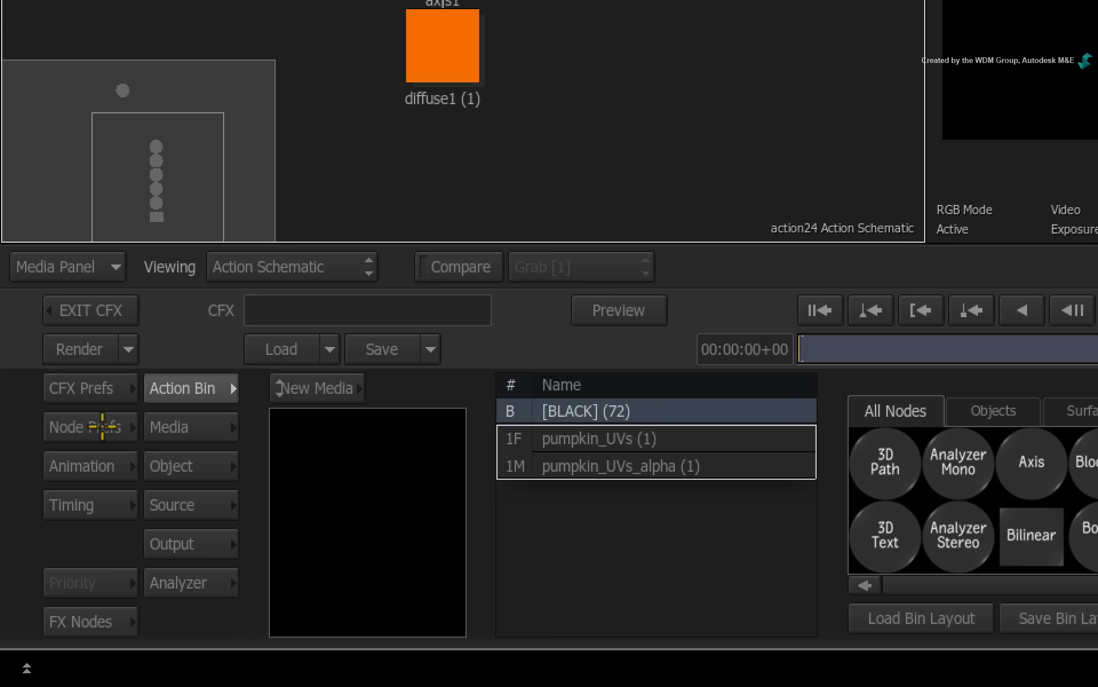
pyautogui.click(103, 427)
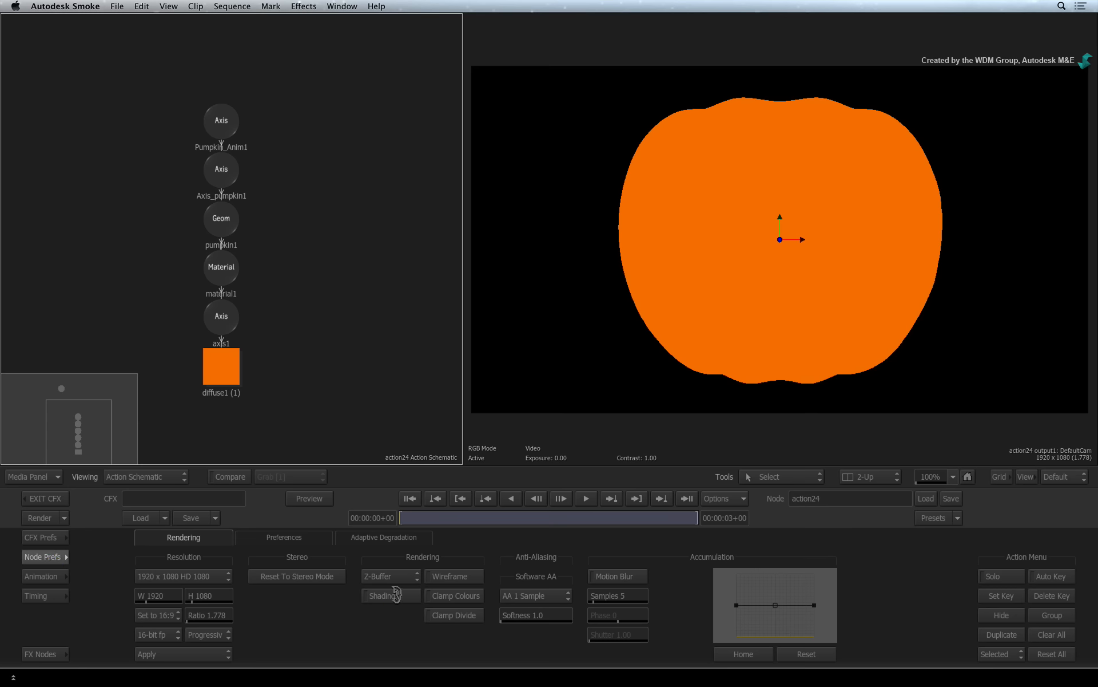
pyautogui.click(390, 597)
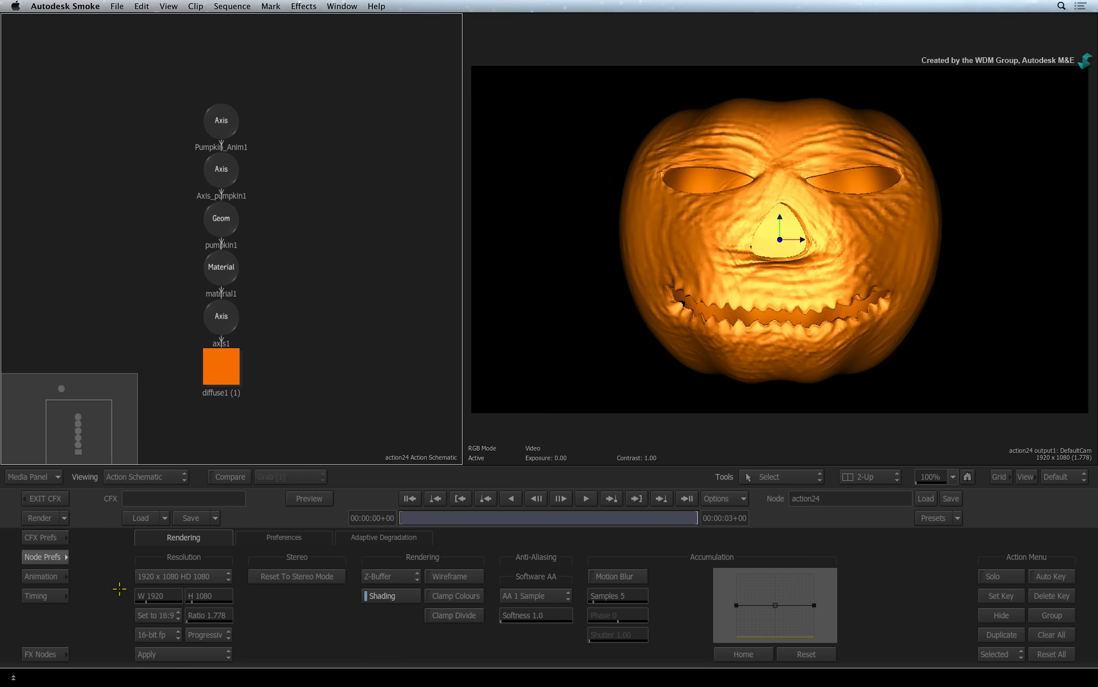
# Step: Add two Light nodes to the Action schematic, one on each side of the pumpkin node chain
pyautogui.click(57, 556)
pyautogui.click(86, 537)
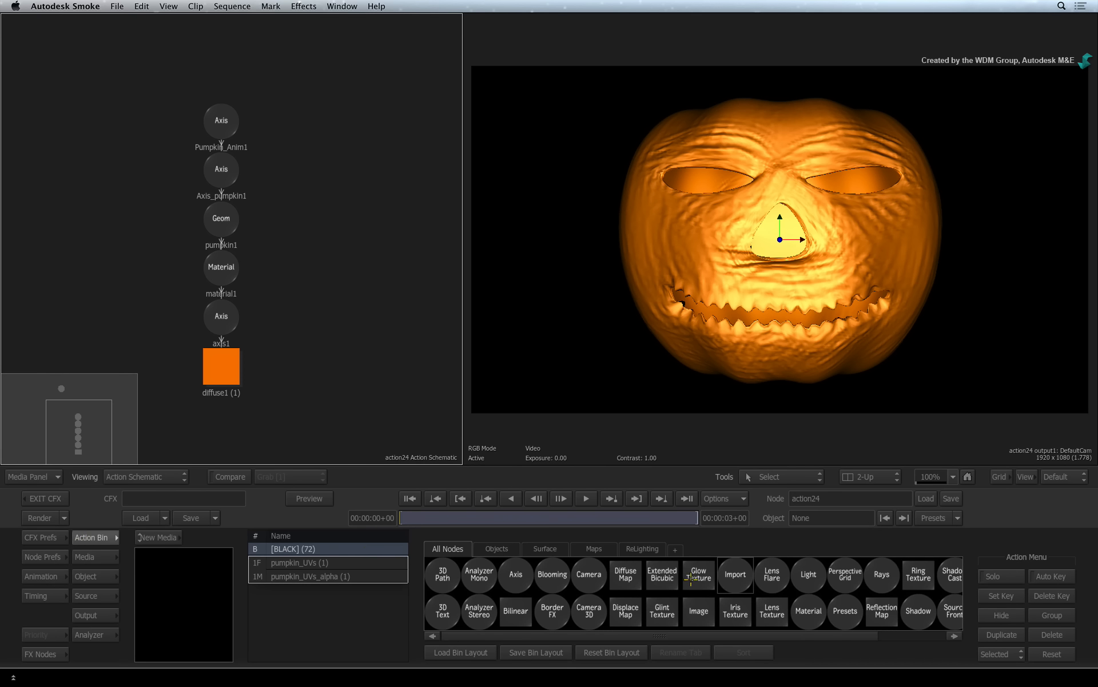
pyautogui.press('l')
pyautogui.moveTo(730, 574); pyautogui.dragTo(147, 219)
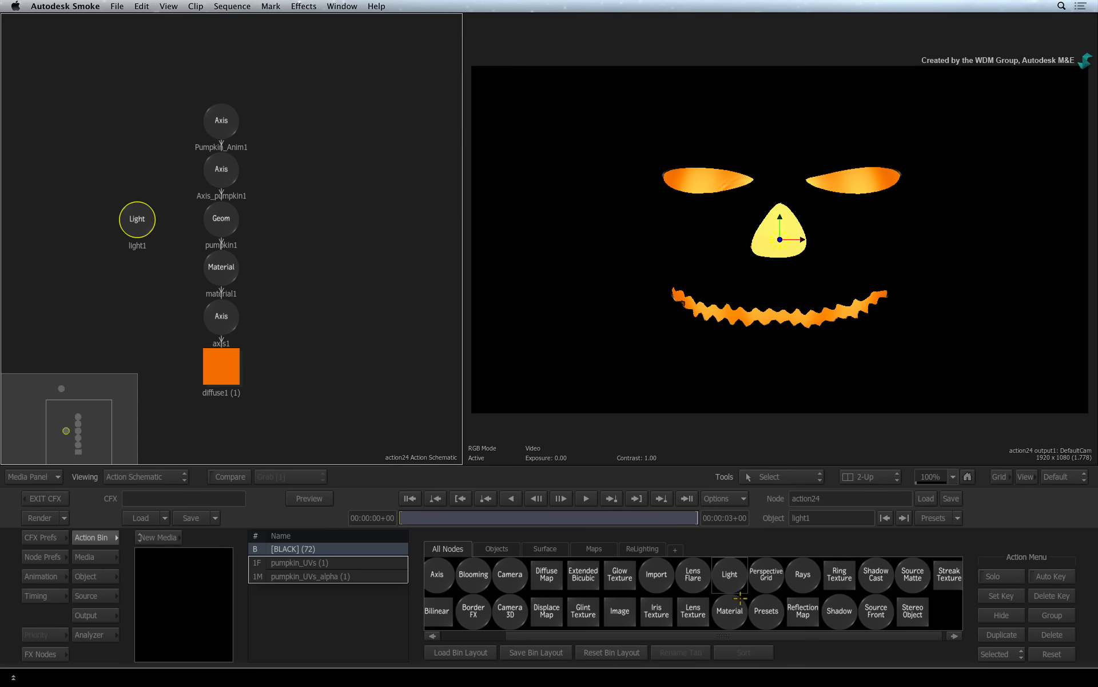
pyautogui.moveTo(730, 574); pyautogui.dragTo(317, 215)
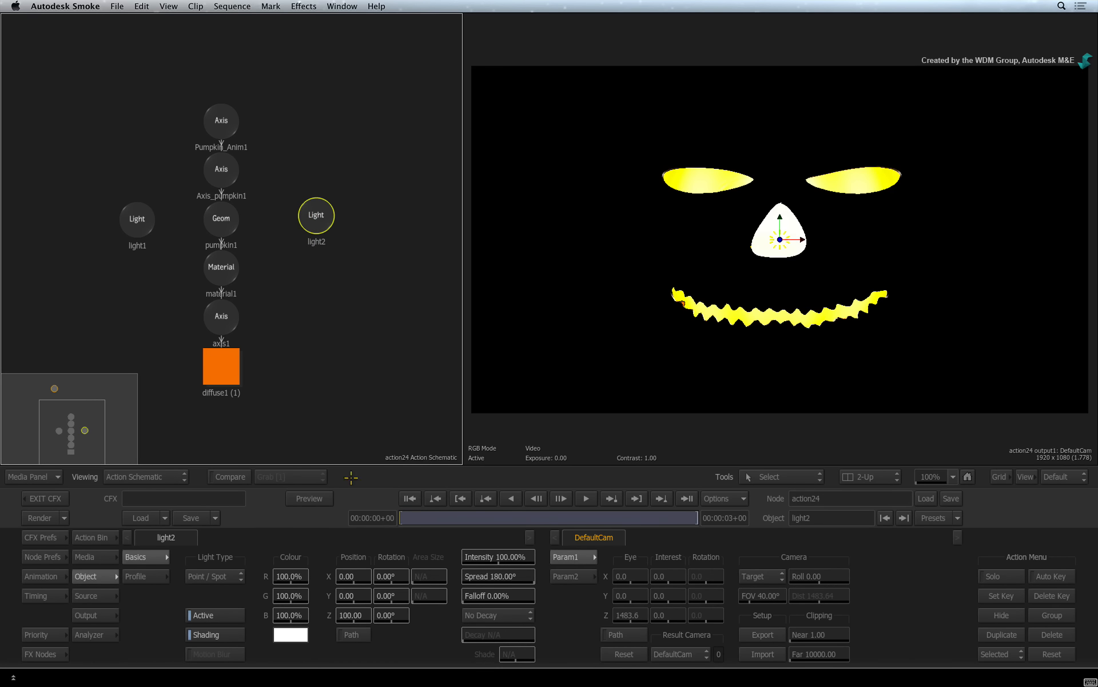
# Step: Place light2 in front of the pumpkin's upper-left side, at about X -183, Y 163 and Z 832
pyautogui.moveTo(350, 615); pyautogui.dragTo(326, 615)
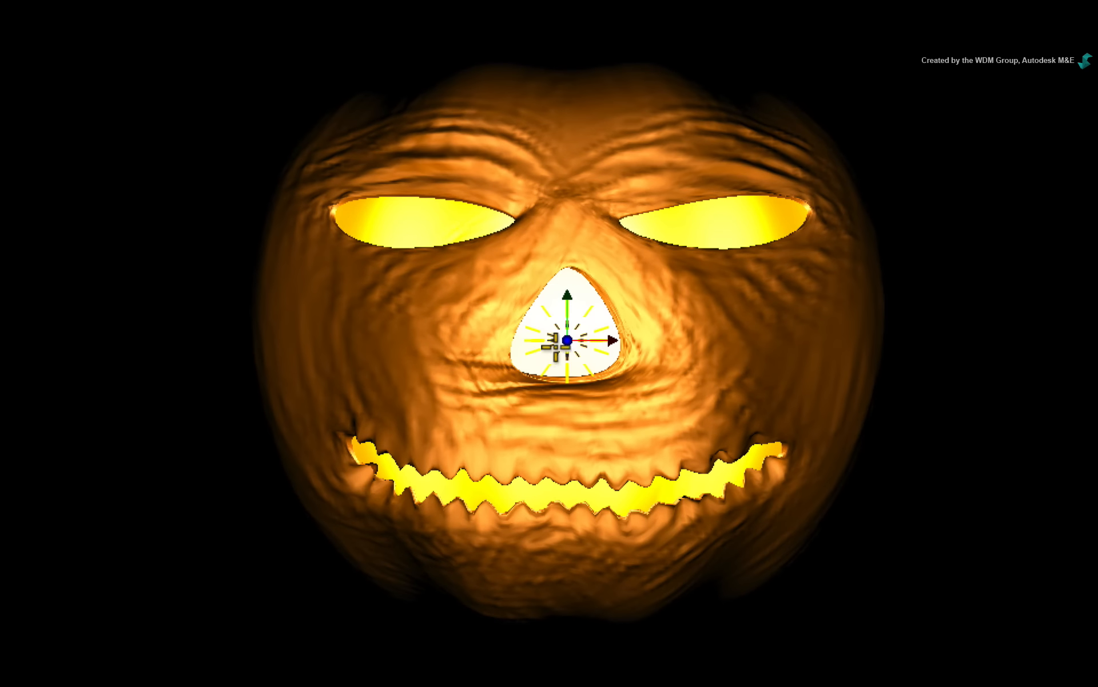
pyautogui.moveTo(564, 342); pyautogui.dragTo(300, 102)
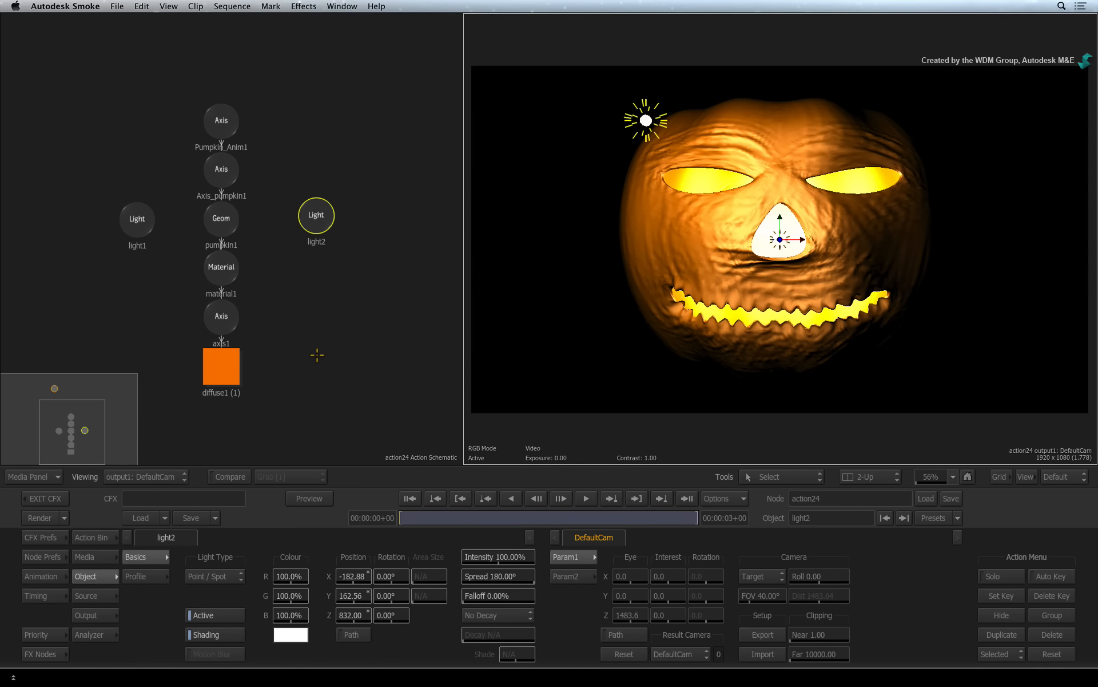
# Step: Select only the Intensity channel of light1 and show it in the animation editor
pyautogui.click(136, 218)
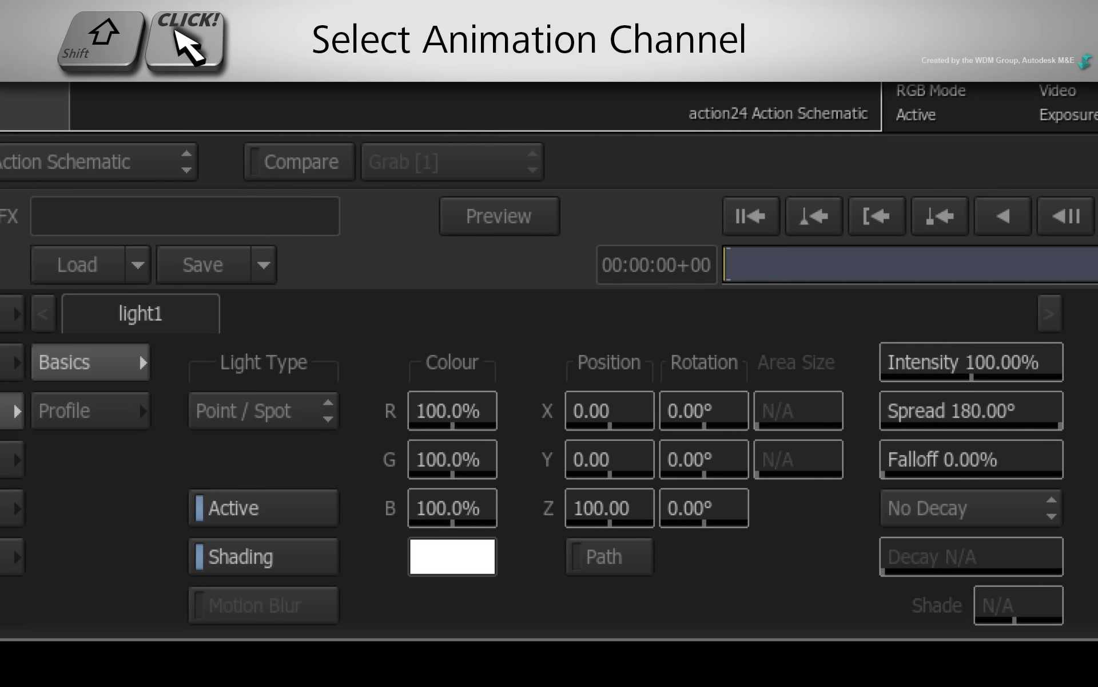
pyautogui.keyDown('shift'); pyautogui.click(948, 358); pyautogui.keyUp('shift')
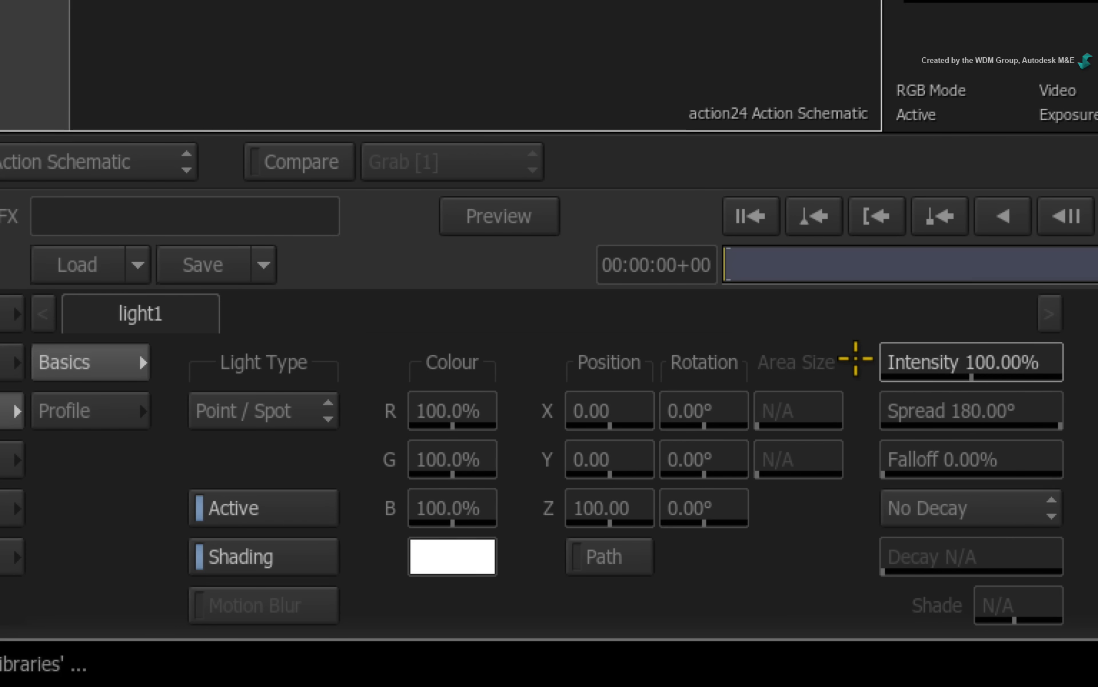
pyautogui.moveTo(951, 358); pyautogui.dragTo(976, 350)
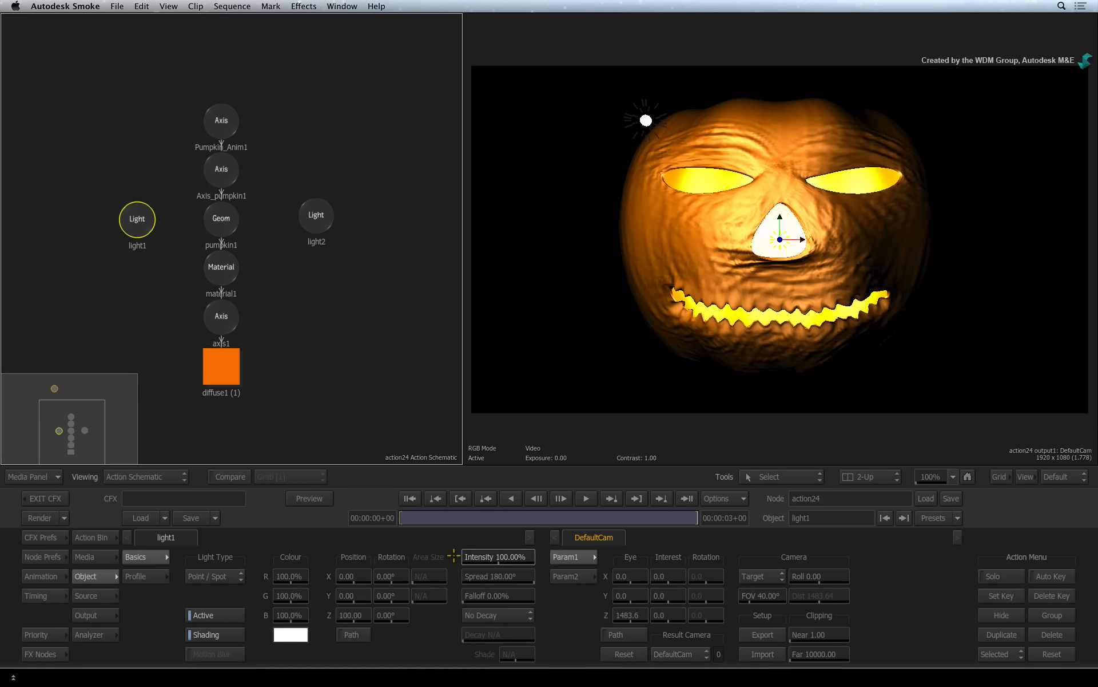
pyautogui.click(53, 576)
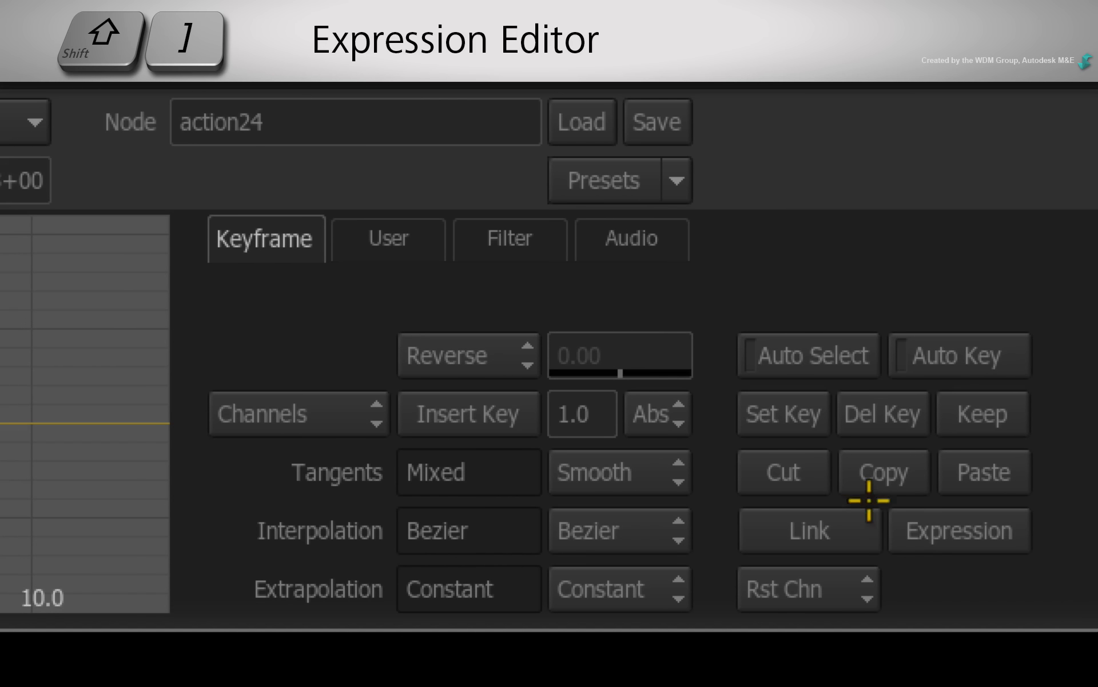
# Step: Apply the expression abs(noise(frame/12)*200) to light1's intensity, frame its full curve and preview the flicker over time
pyautogui.hotkey('shift', ']')
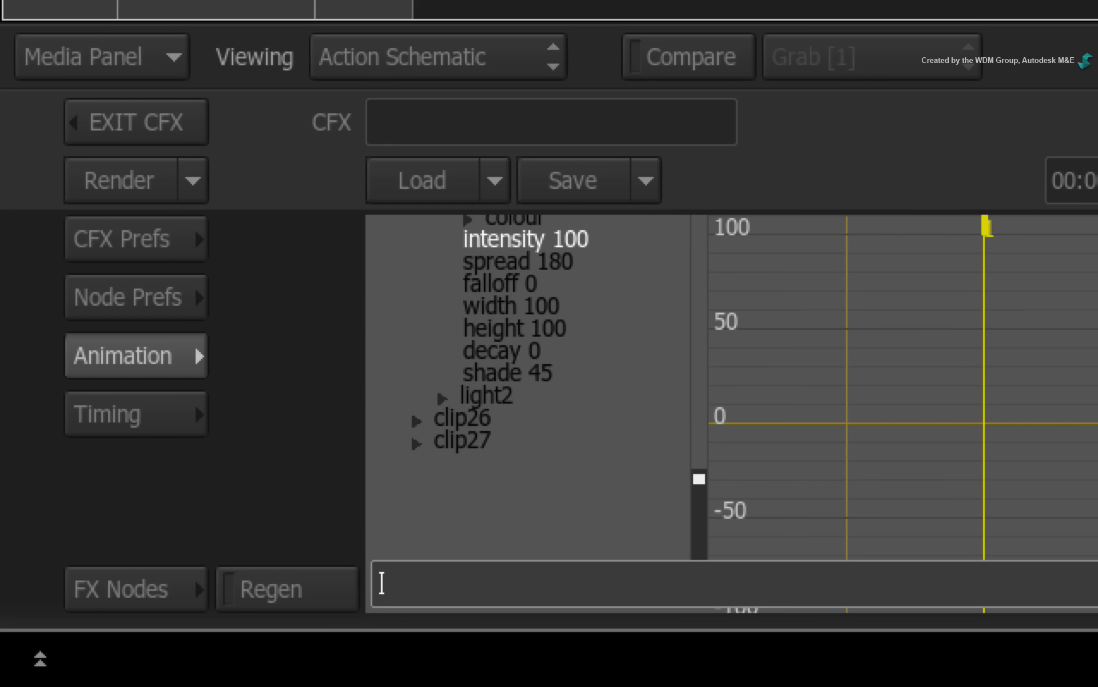
pyautogui.write('abs(')
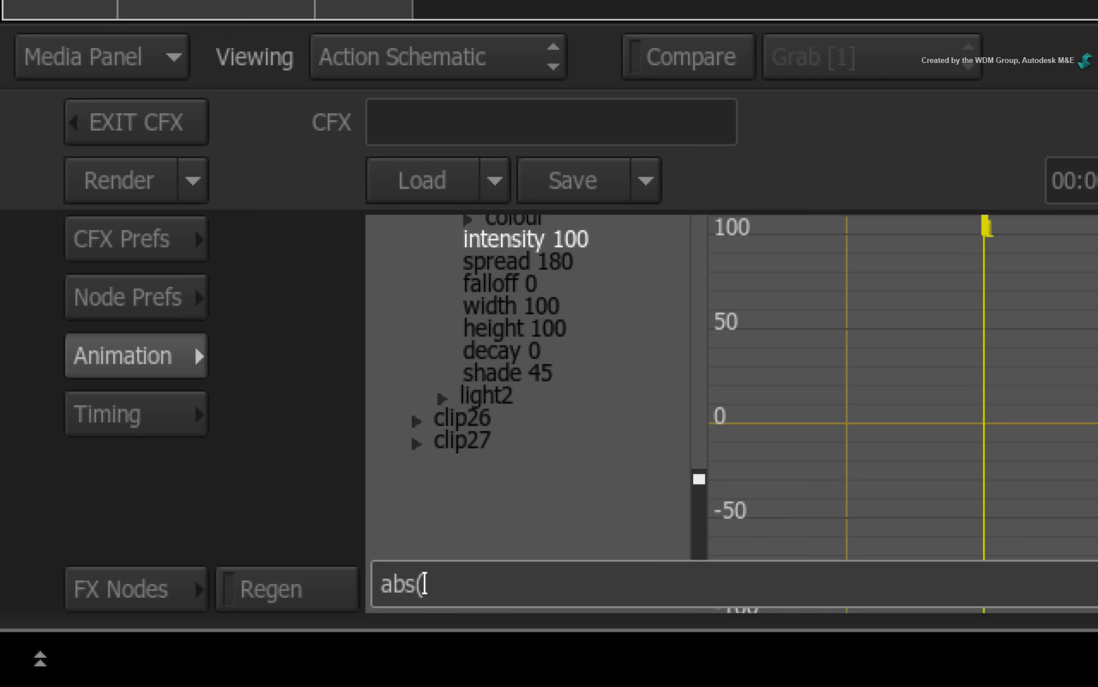
pyautogui.write('noise(')
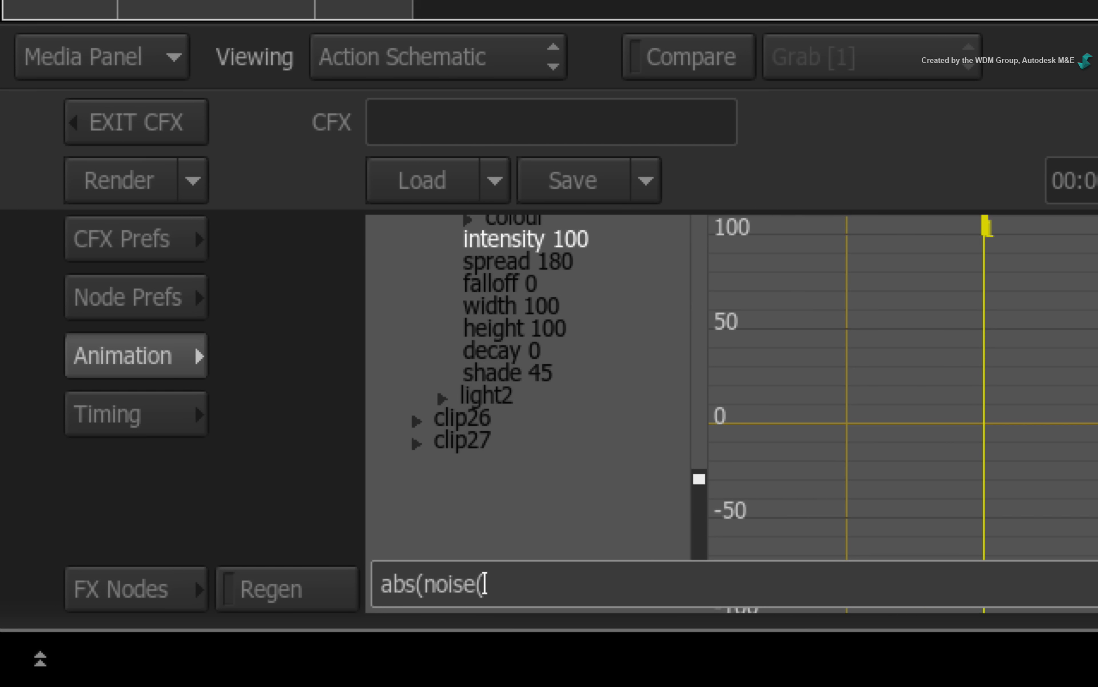
pyautogui.write('frame')
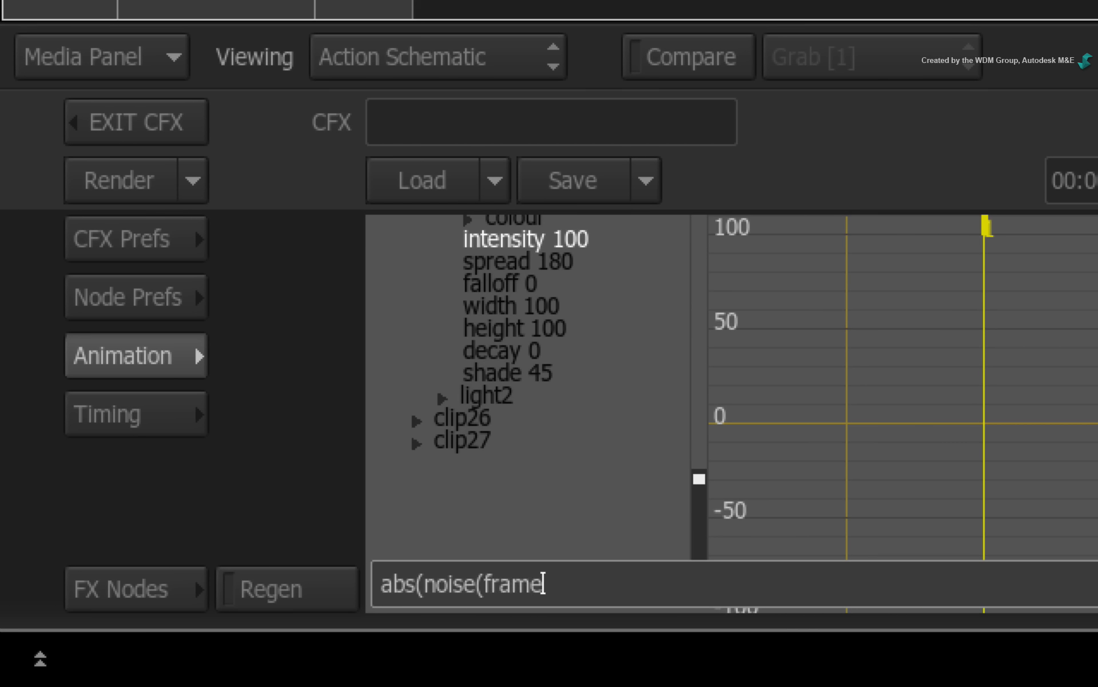
pyautogui.write('/12)')
pyautogui.write('*200')
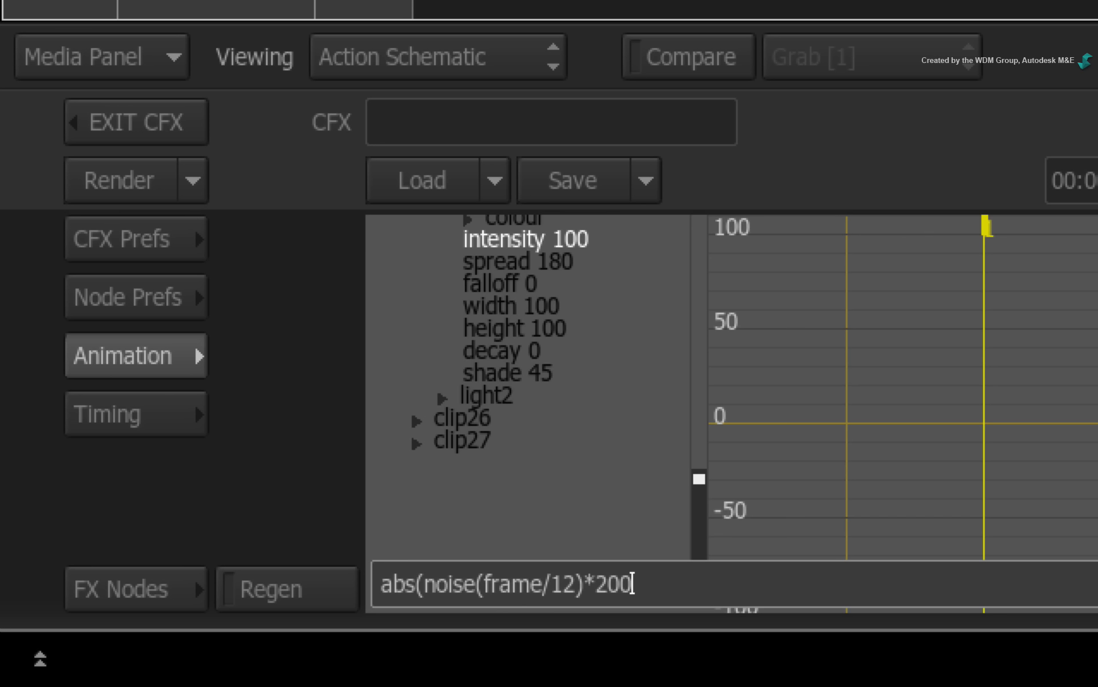
pyautogui.write(')')
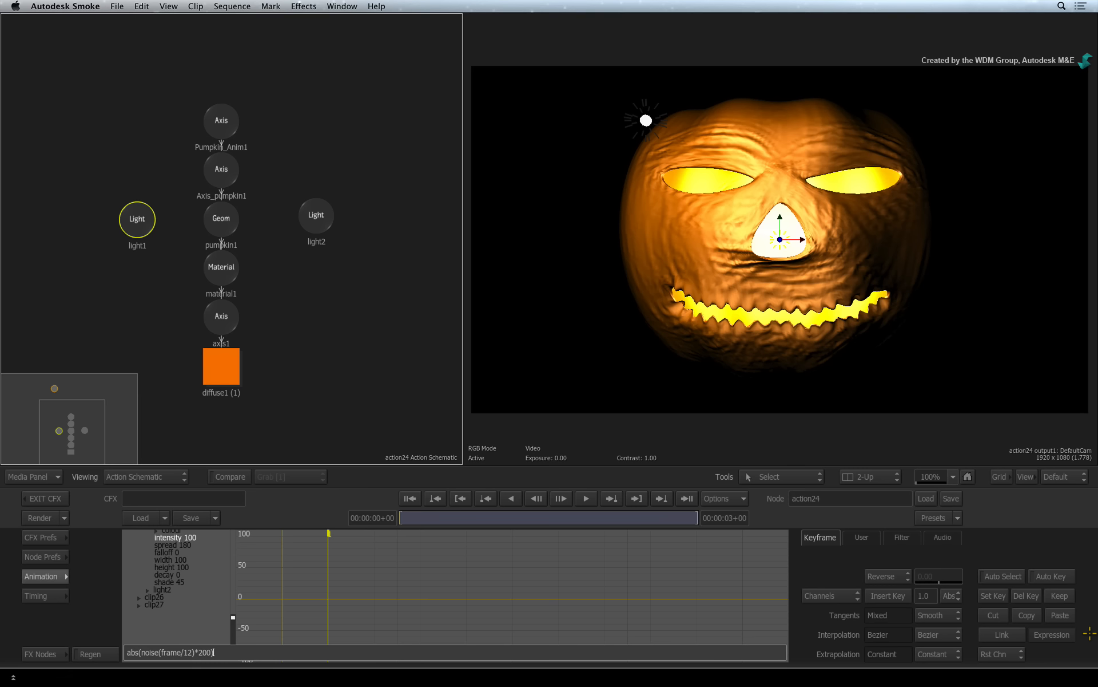
pyautogui.press('Return')
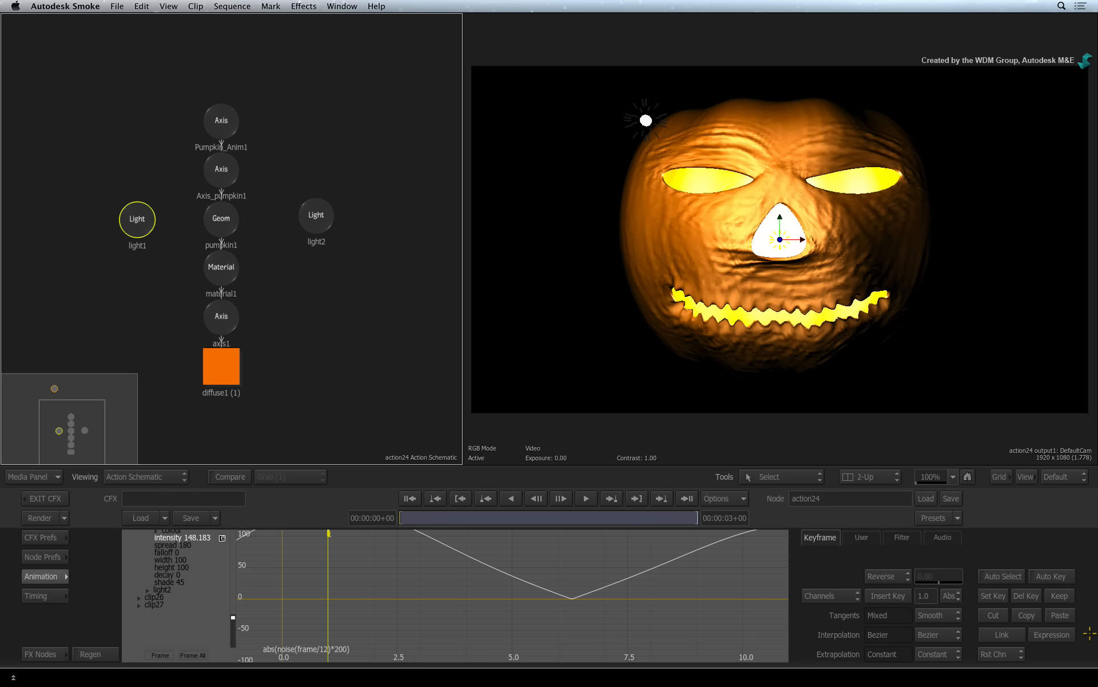
pyautogui.click(197, 654)
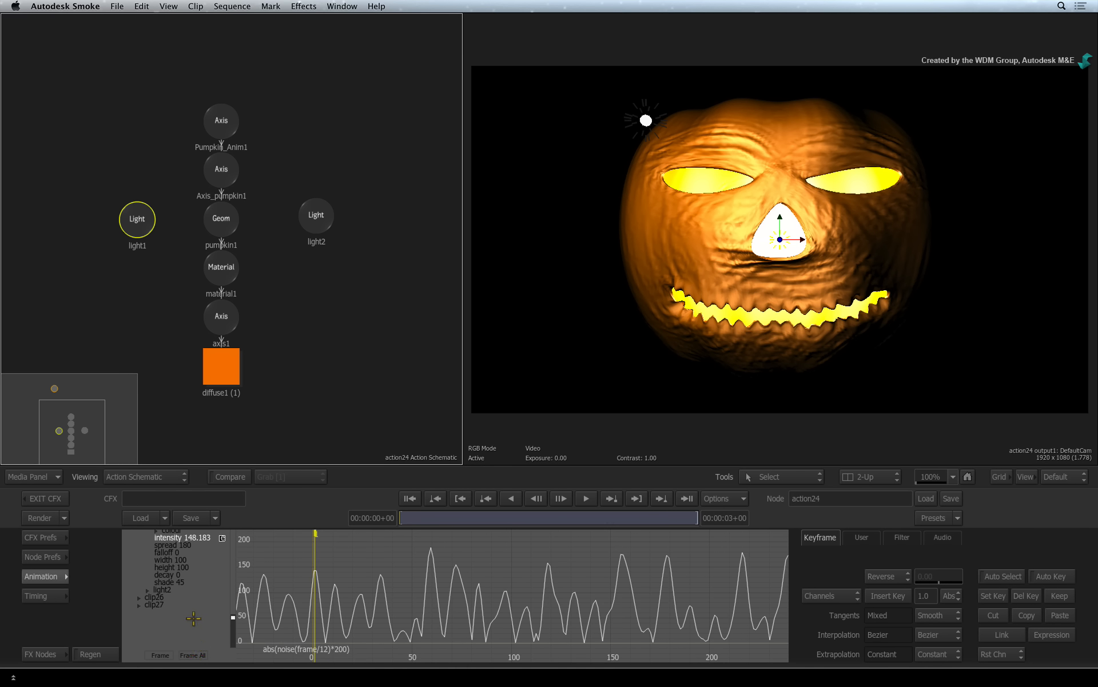
pyautogui.moveTo(412, 518); pyautogui.dragTo(387, 517)
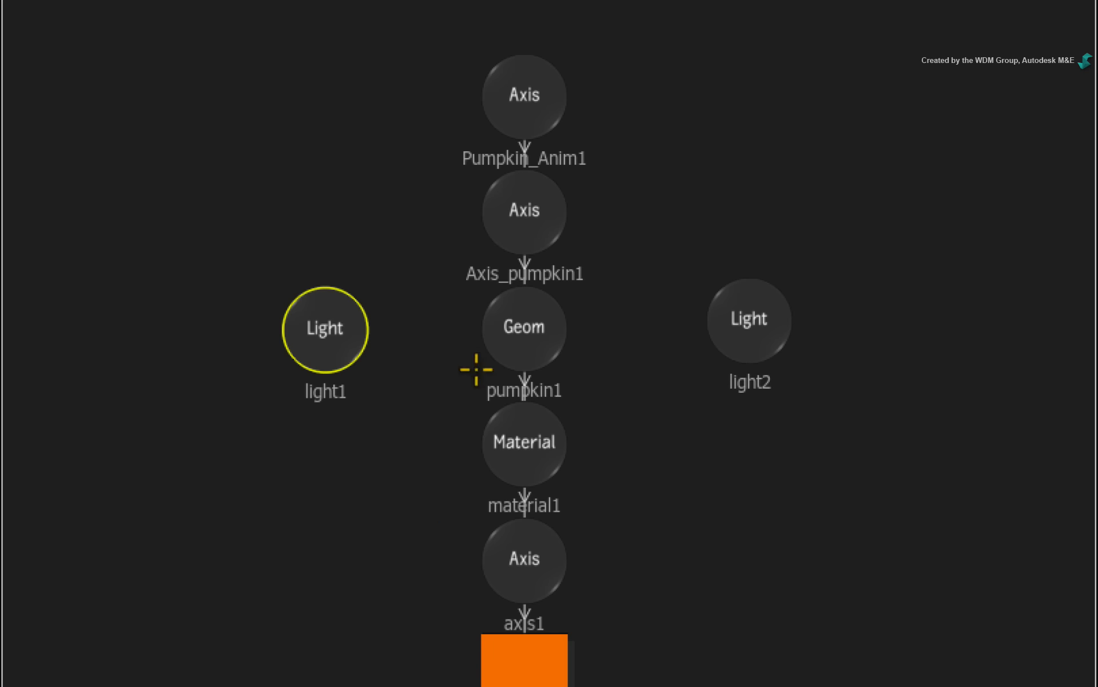
# Step: Parent light1 and light2 to the Axis_pumpkin1 node
pyautogui.moveTo(500, 221); pyautogui.dragTo(360, 307)
pyautogui.moveTo(553, 223); pyautogui.dragTo(727, 331)
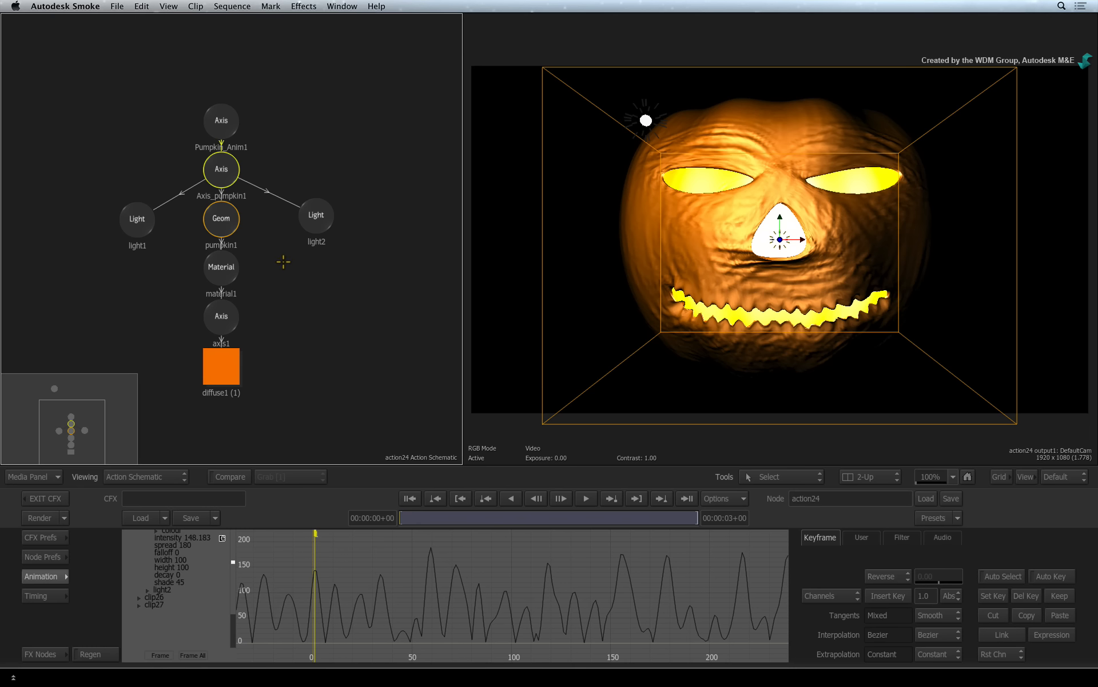
# Step: Test the X rotation of the Pumpkin_Anim1 axis, reset it, and show only that channel in the animation editor
pyautogui.doubleClick(221, 119)
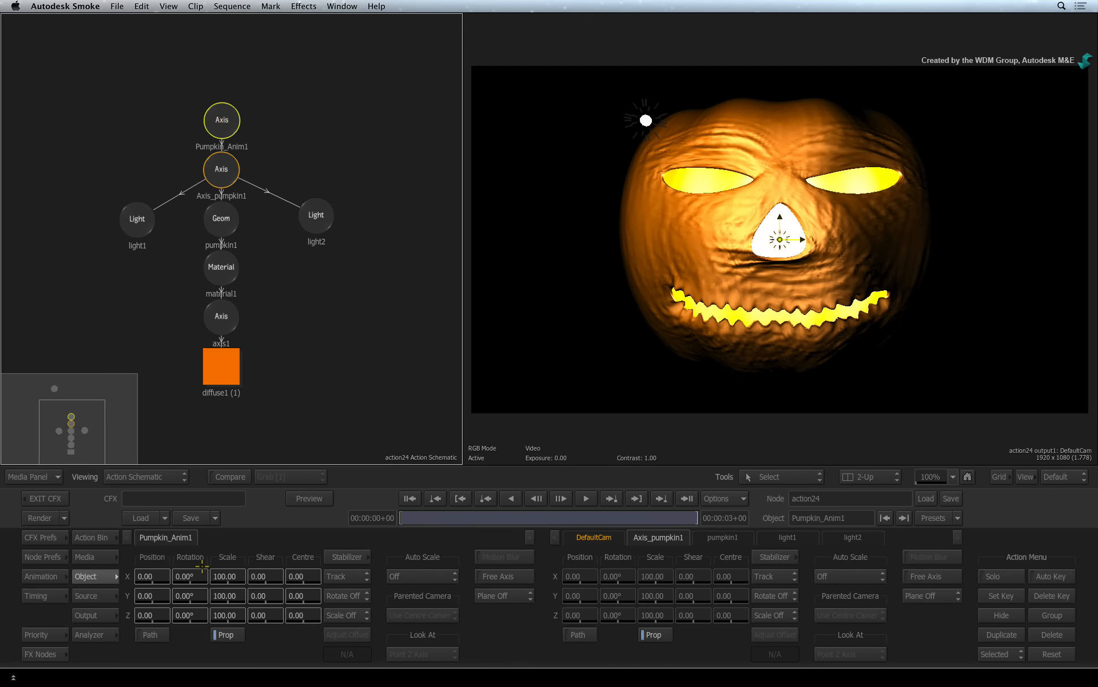
pyautogui.moveTo(202, 566); pyautogui.dragTo(202, 568)
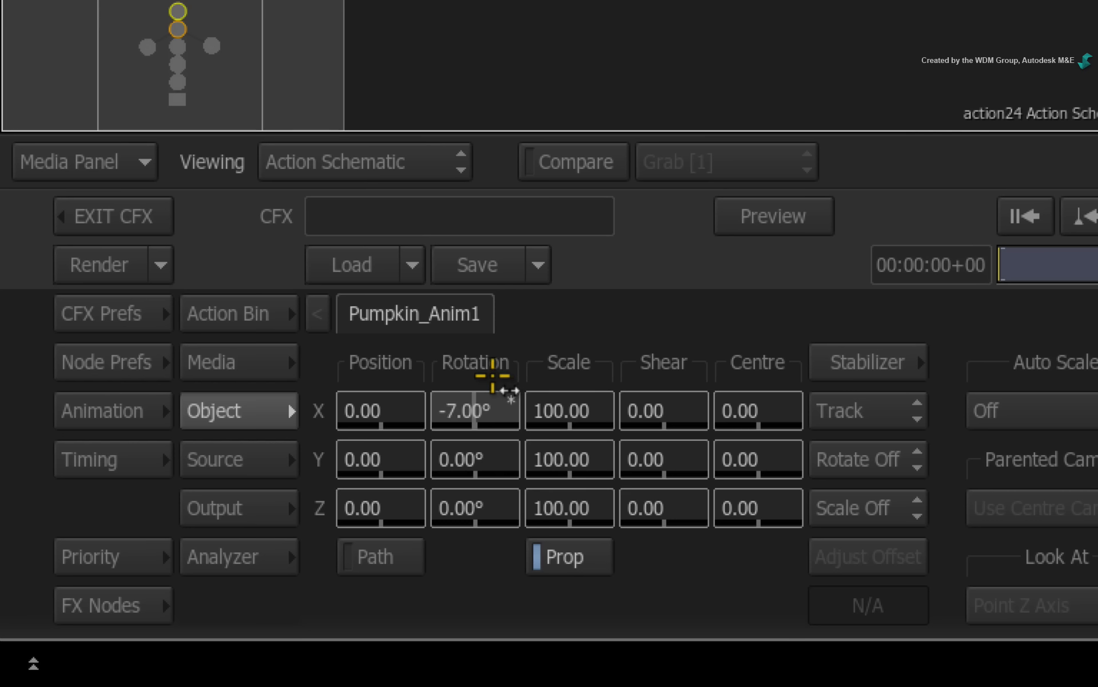
pyautogui.moveTo(493, 376)
pyautogui.mouseDown()
pyautogui.moveTo(488, 392)
pyautogui.moveTo(499, 391)
pyautogui.mouseUp()
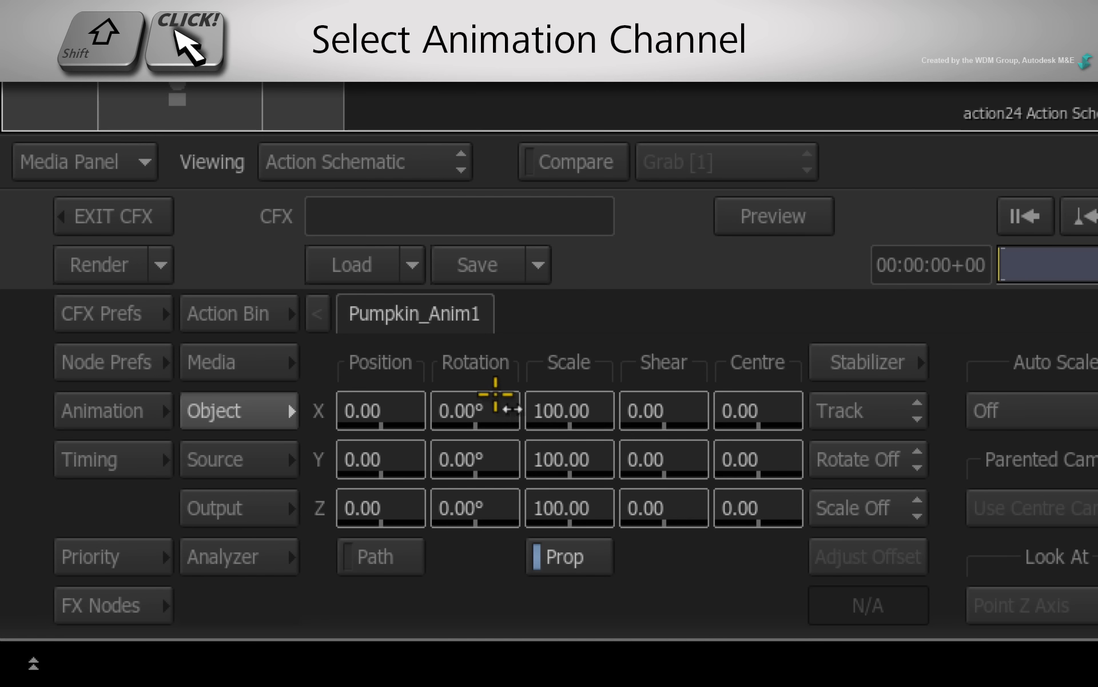
pyautogui.keyDown('shift'); pyautogui.click(488, 403); pyautogui.keyUp('shift')
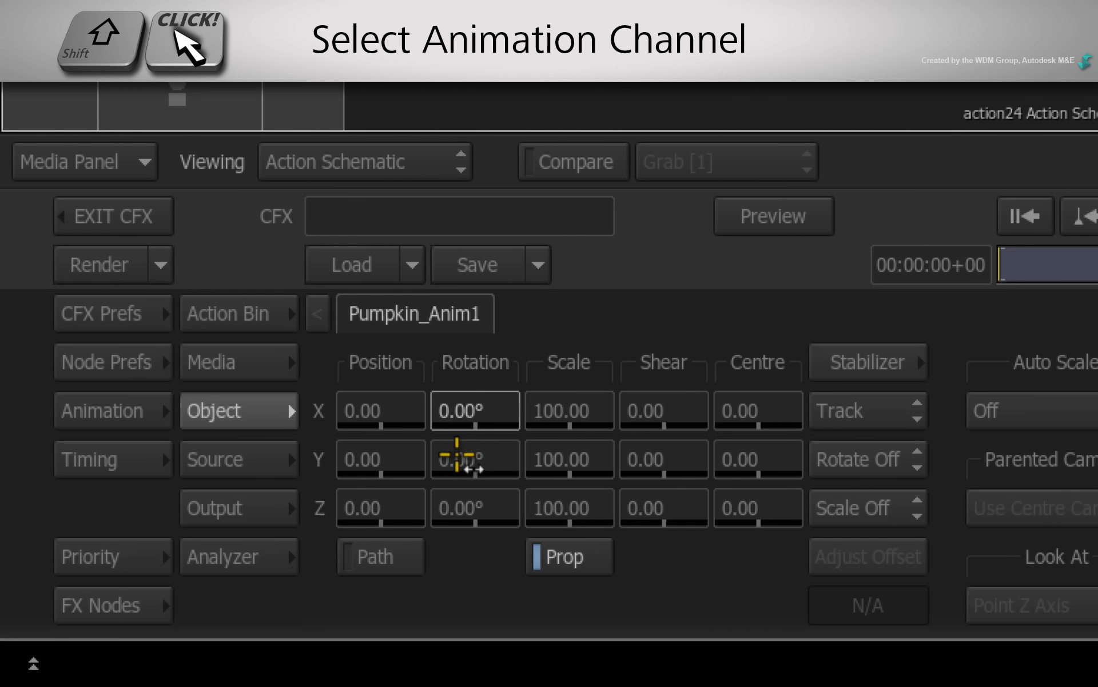
pyautogui.click(93, 410)
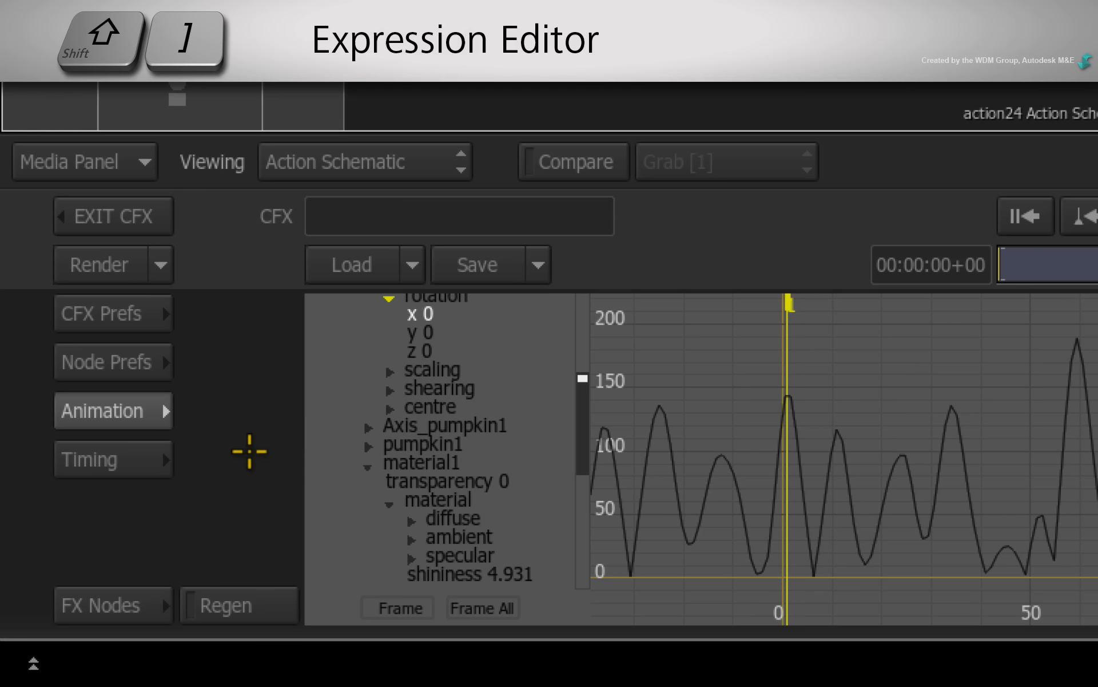
# Step: Apply the expression noise(frame/10)*15 to Pumpkin_Anim1's X rotation and preview the rocking motion over time
pyautogui.hotkey('shift', ']')
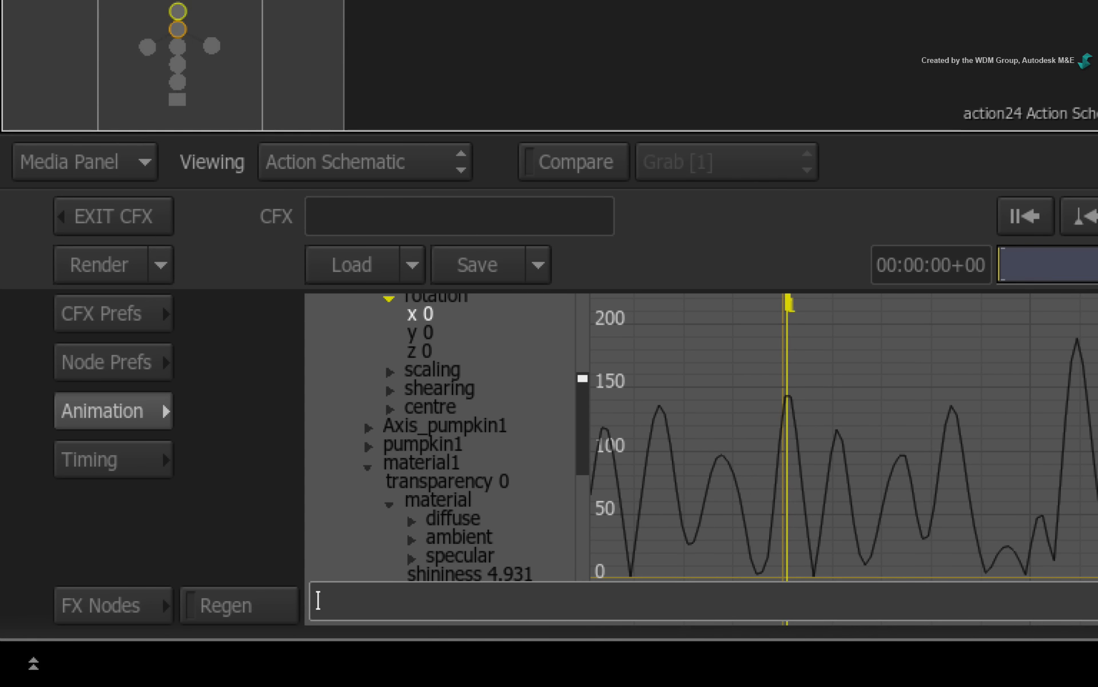
pyautogui.write('noise(frame/10')
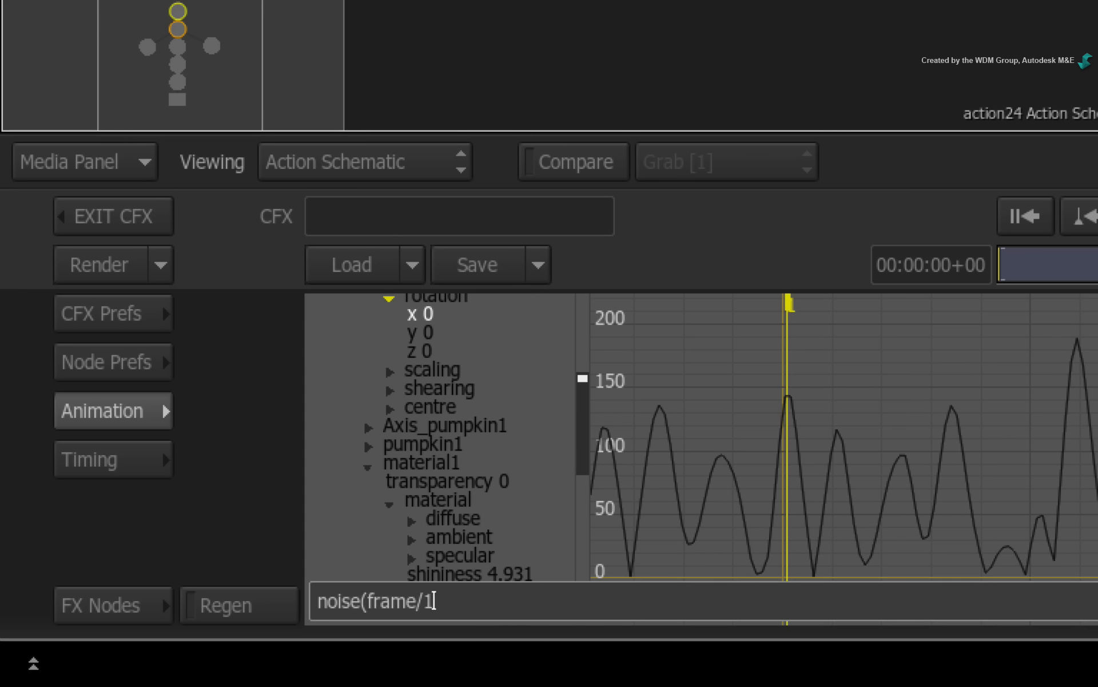
pyautogui.write(')*15')
pyautogui.press('Return')
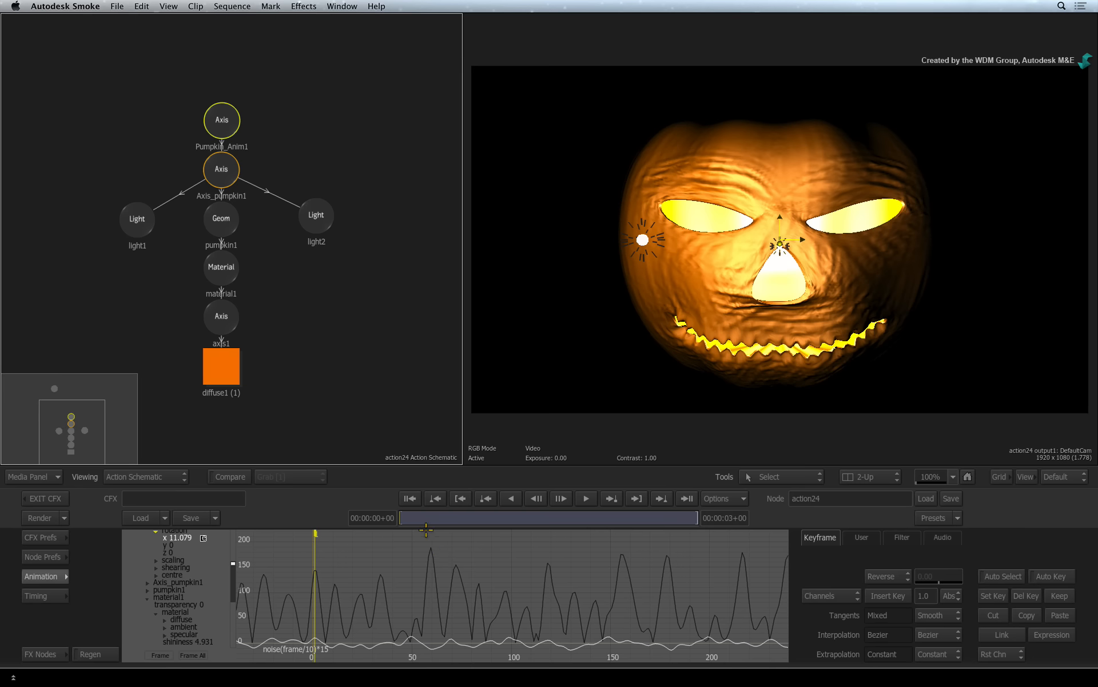
pyautogui.moveTo(1025, 269); pyautogui.dragTo(1097, 272)
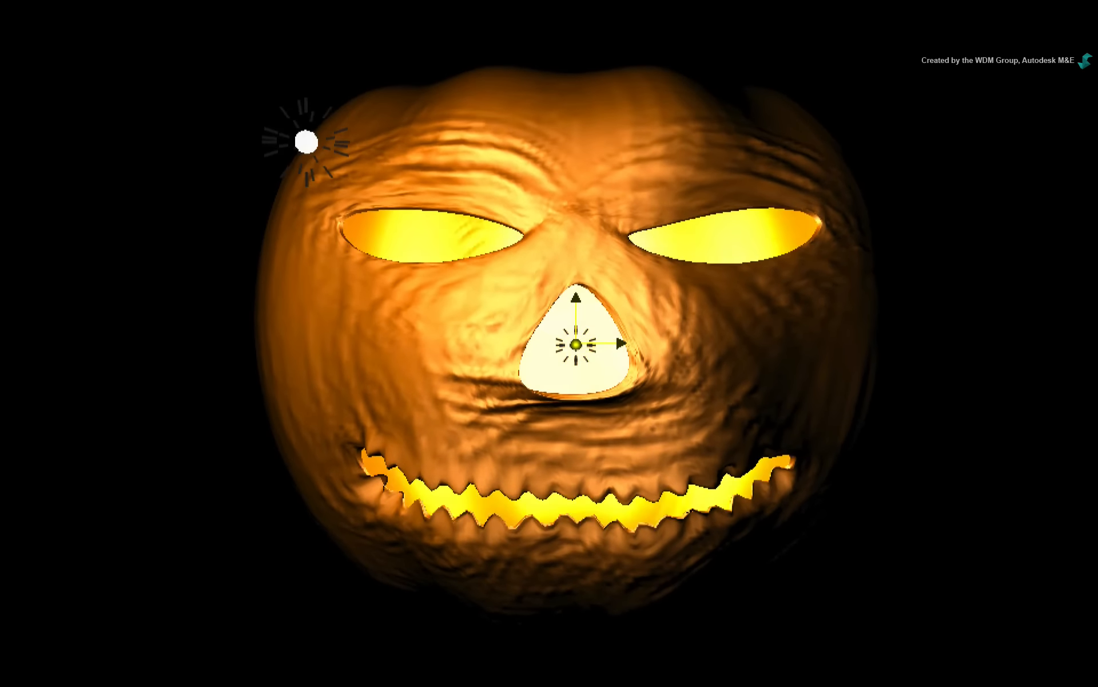
pyautogui.moveTo(489, 519); pyautogui.dragTo(392, 523)
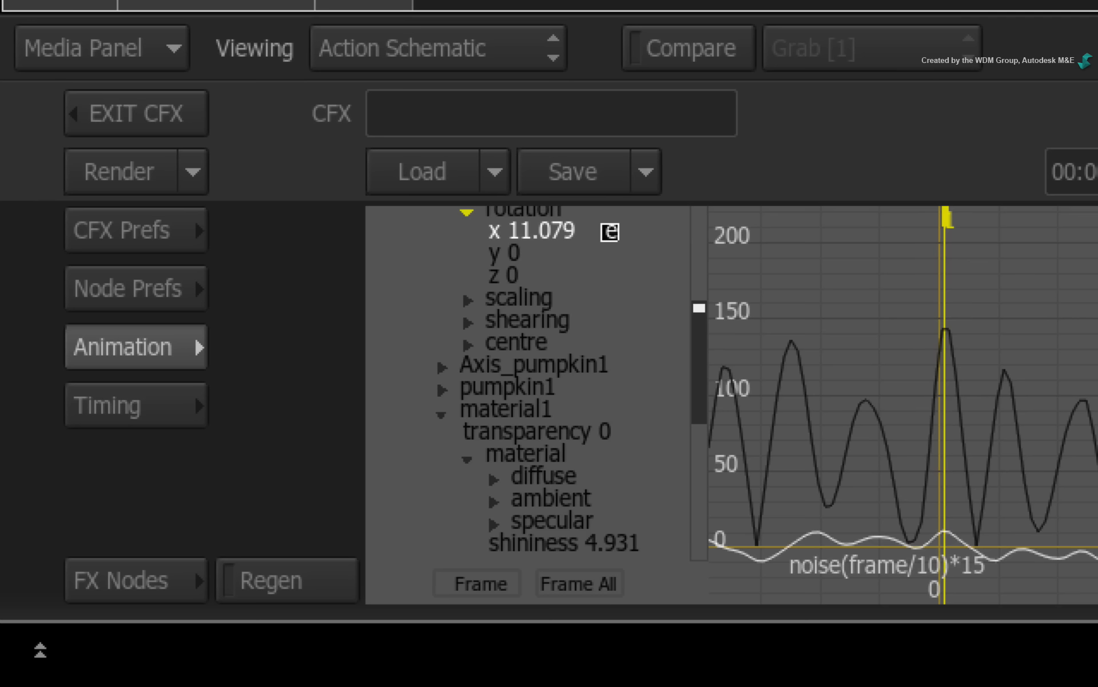
# Step: Extend the X rotation expression to noise(frame/10)*15+2 and preview the pumpkin's motion
pyautogui.click(577, 575)
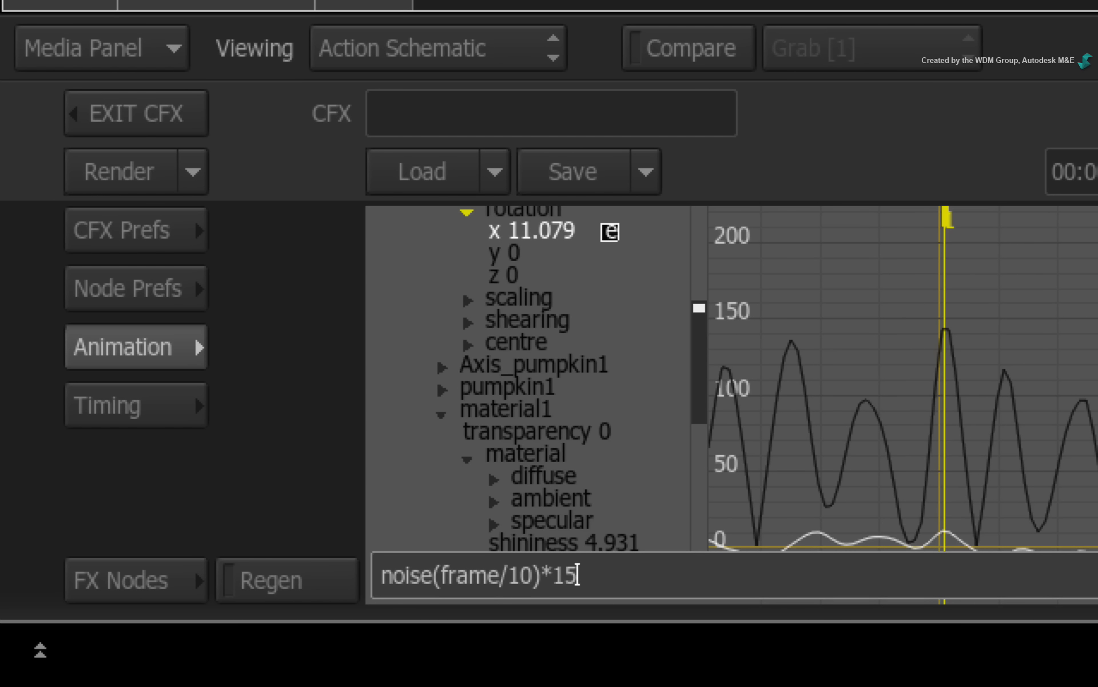
pyautogui.write('+2')
pyautogui.press('Return')
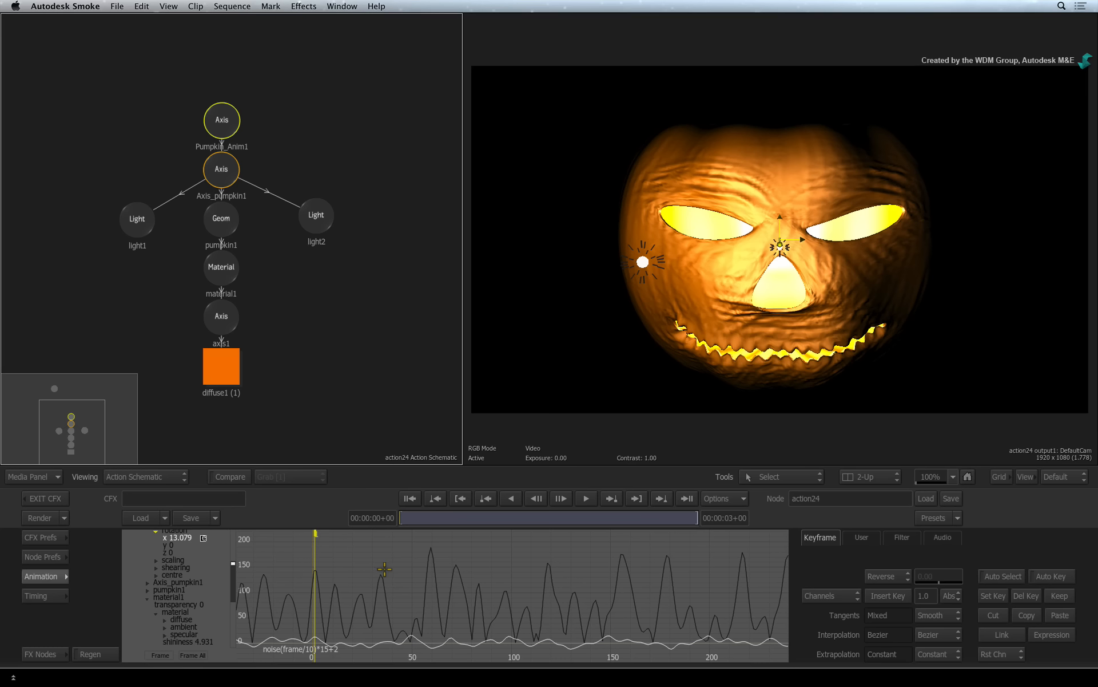
pyautogui.moveTo(411, 526); pyautogui.dragTo(333, 518)
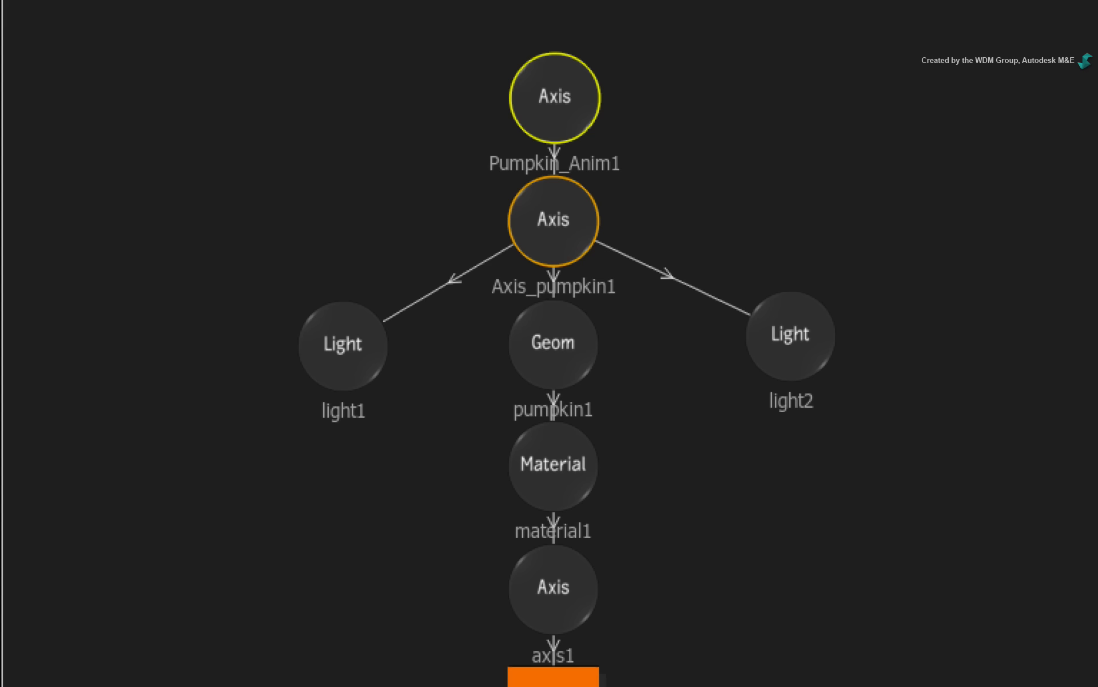
# Step: Auto-key Pumpkin_Anim1's Z position from -3545 at the first frame to 1416 at the end, turn auto-keying off and scrub to 00:00:01+10
pyautogui.moveTo(558, 98); pyautogui.dragTo(558, 96)
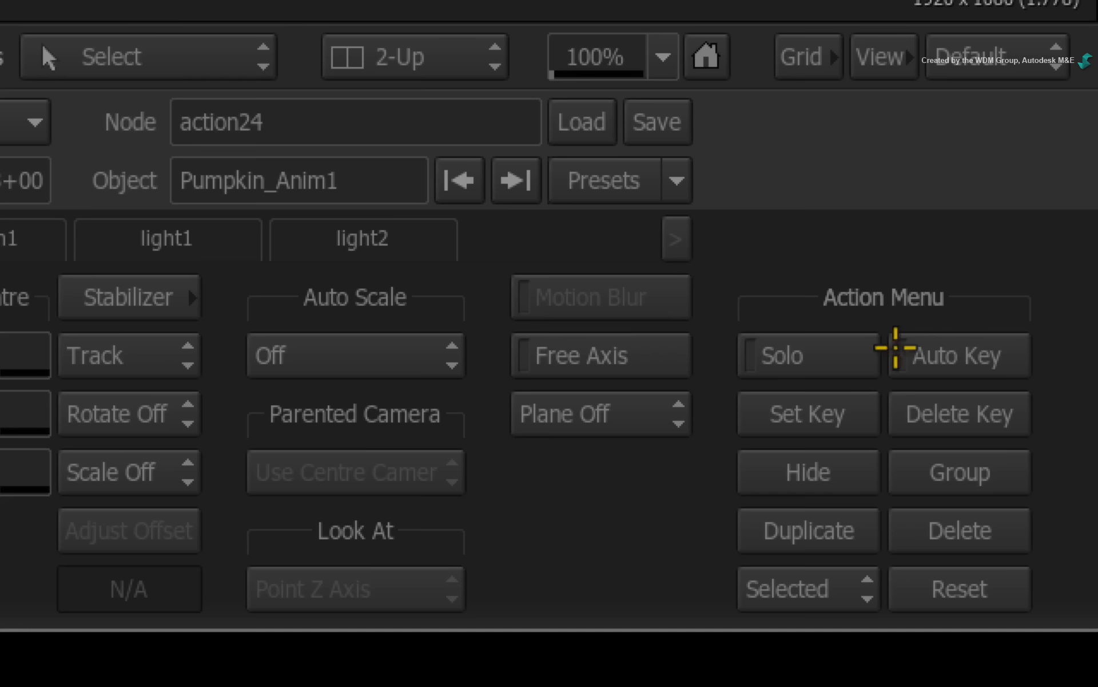
pyautogui.click(1054, 576)
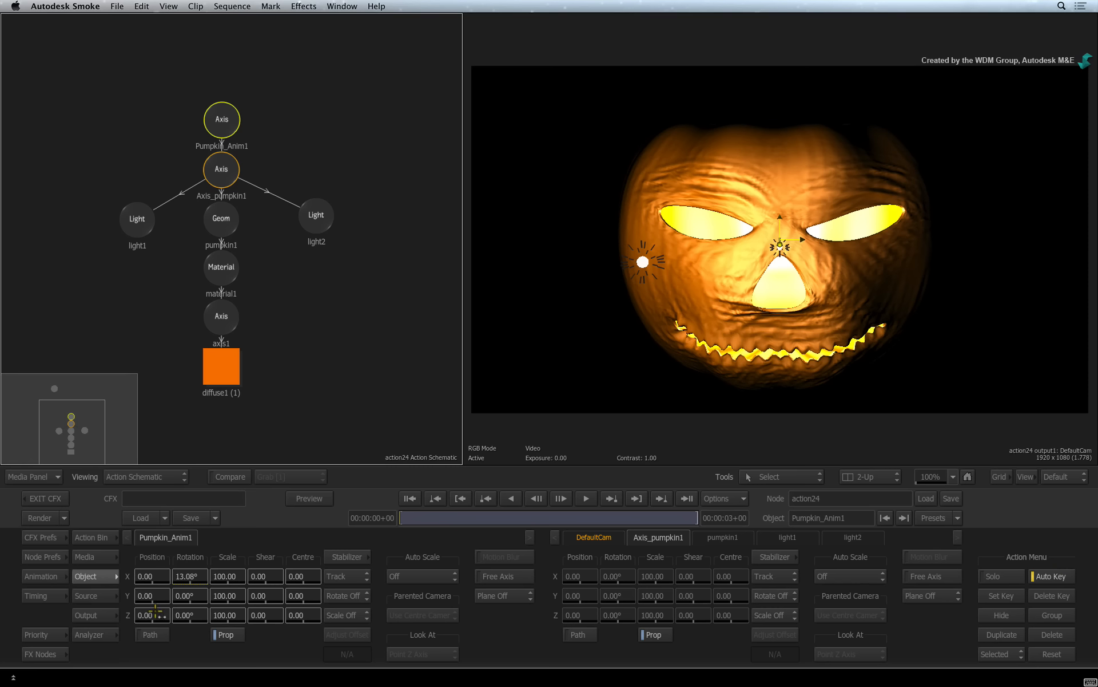
pyautogui.moveTo(155, 614); pyautogui.dragTo(204, 535)
pyautogui.click(694, 498)
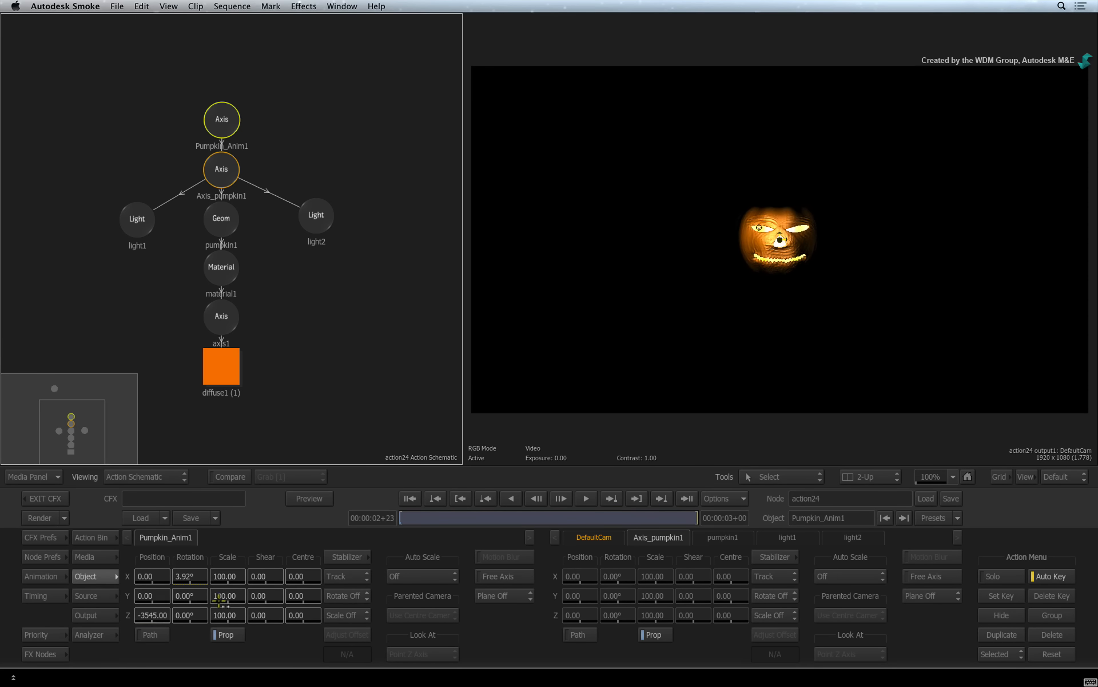
pyautogui.moveTo(152, 615); pyautogui.dragTo(347, 601)
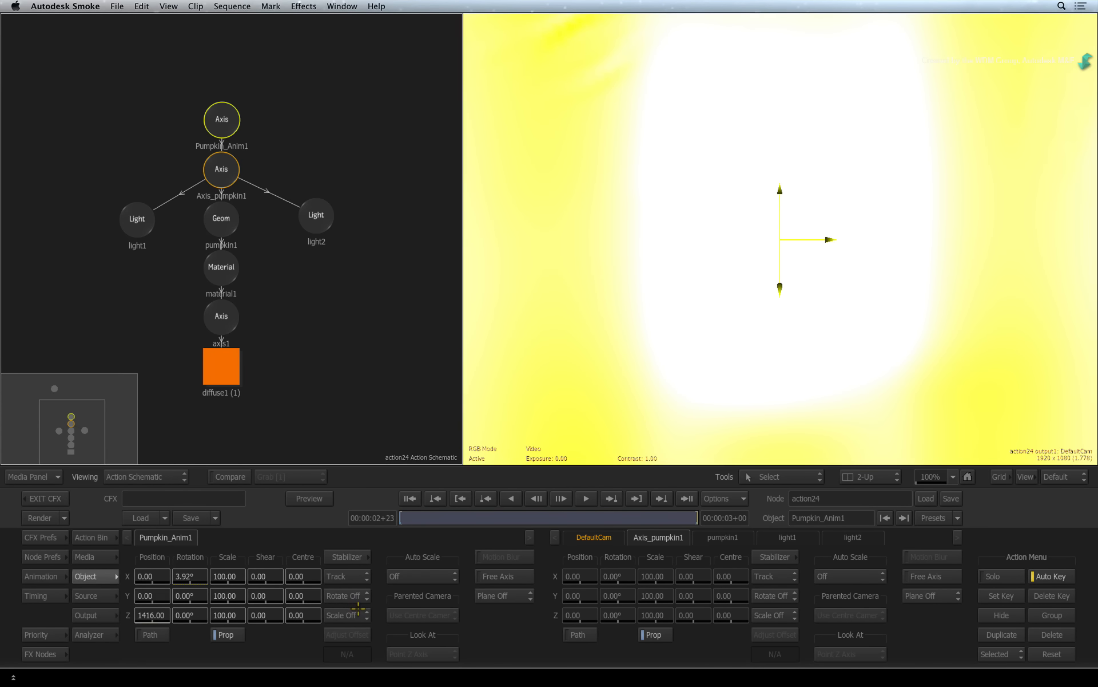
pyautogui.click(1051, 576)
pyautogui.moveTo(685, 515); pyautogui.dragTo(544, 515)
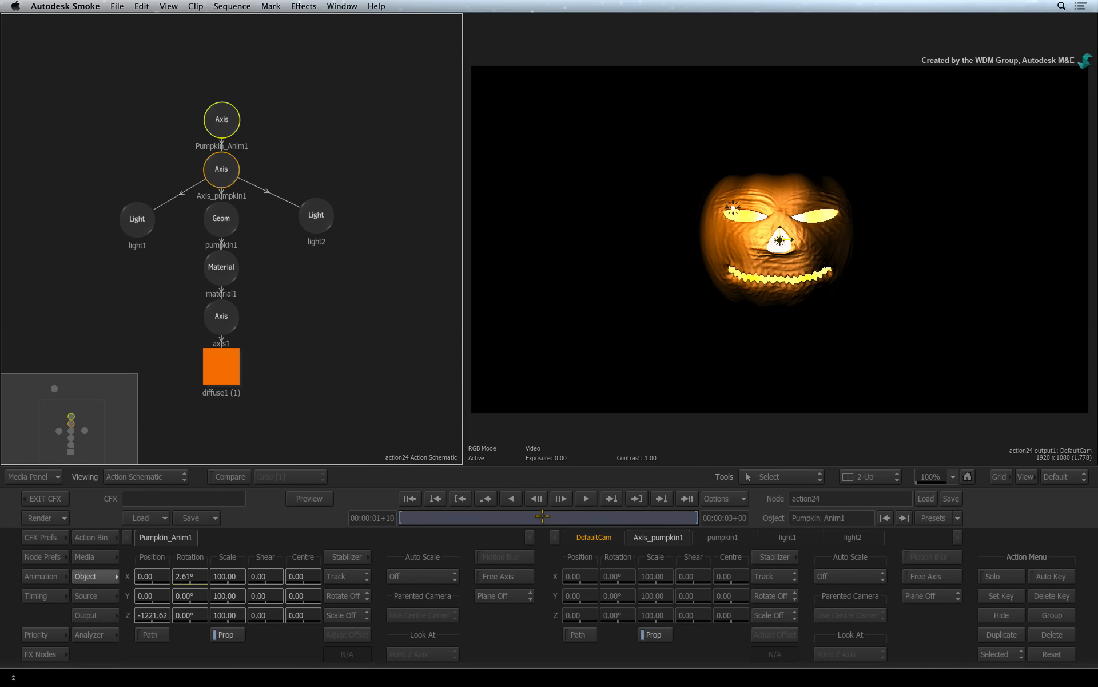
# Step: Duplicate output1, exclude light2 from the copy in Edit Output mode, and compare both outputs
pyautogui.click(676, 431)
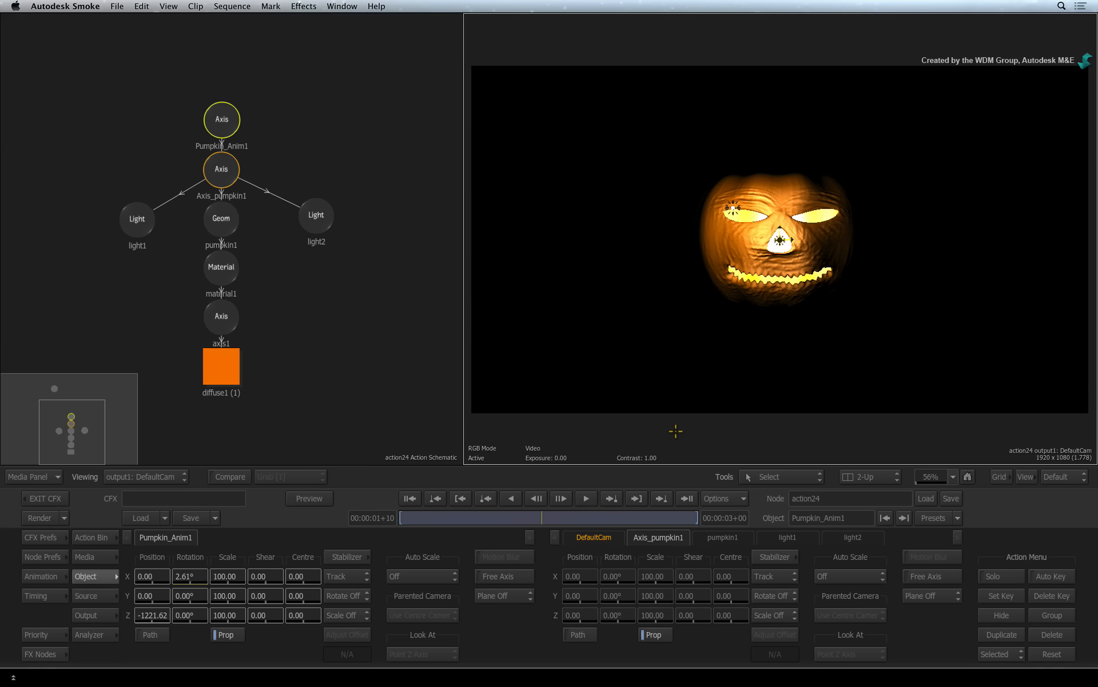
pyautogui.click(99, 616)
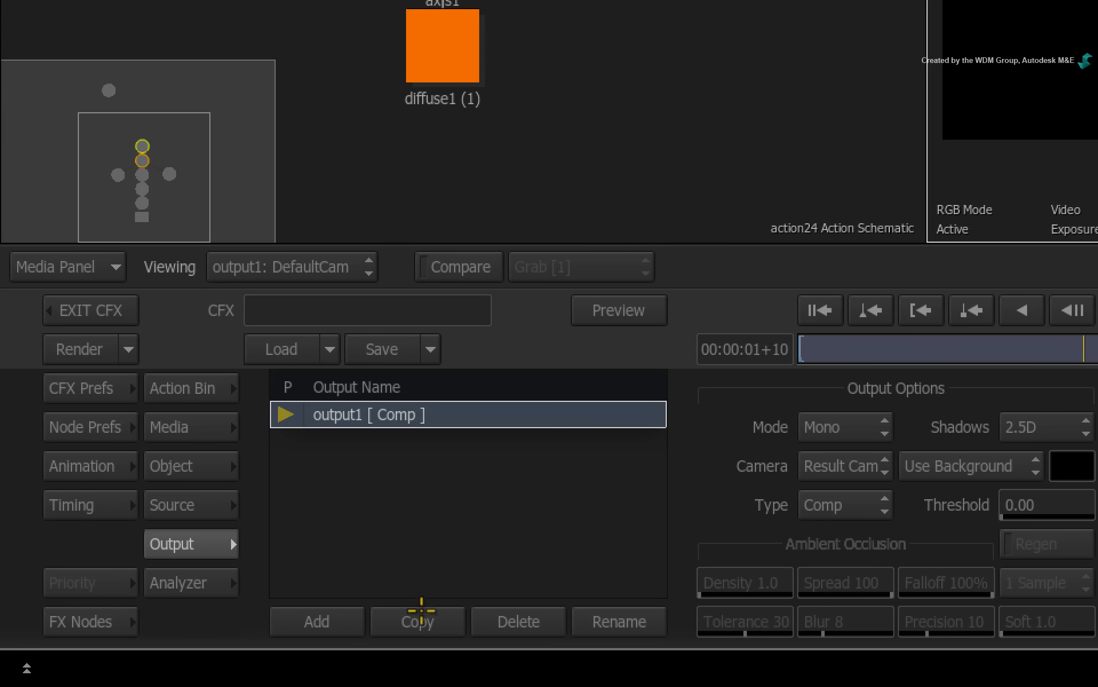
pyautogui.click(211, 649)
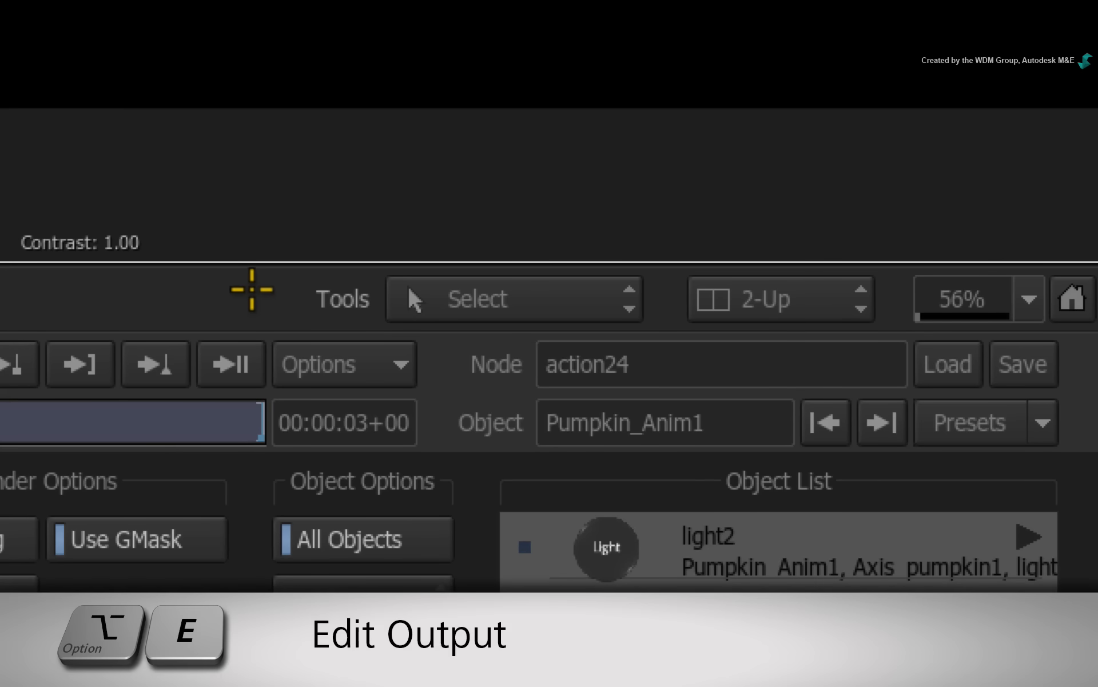
pyautogui.hotkey('alt', 'e')
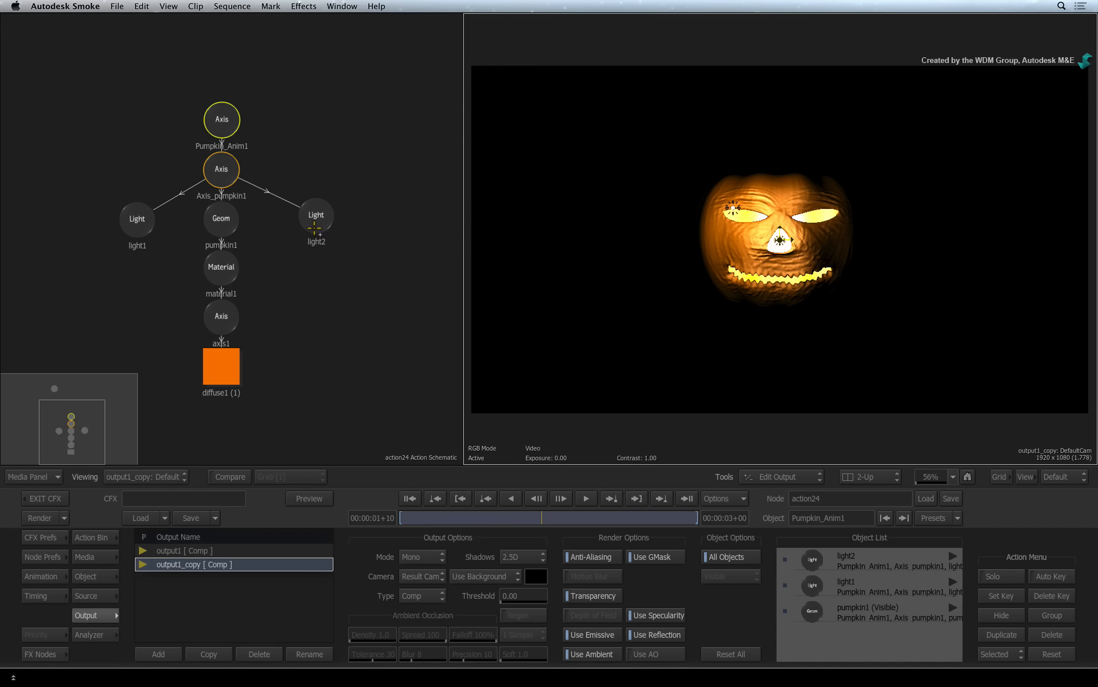
pyautogui.click(315, 229)
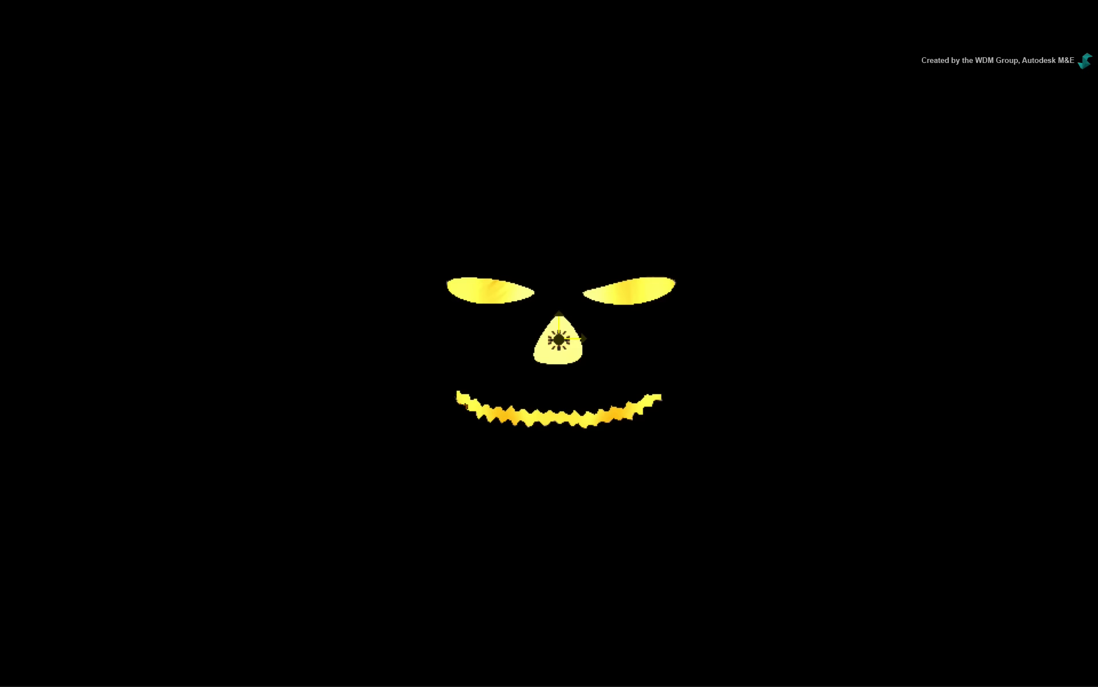
pyautogui.press('F4')
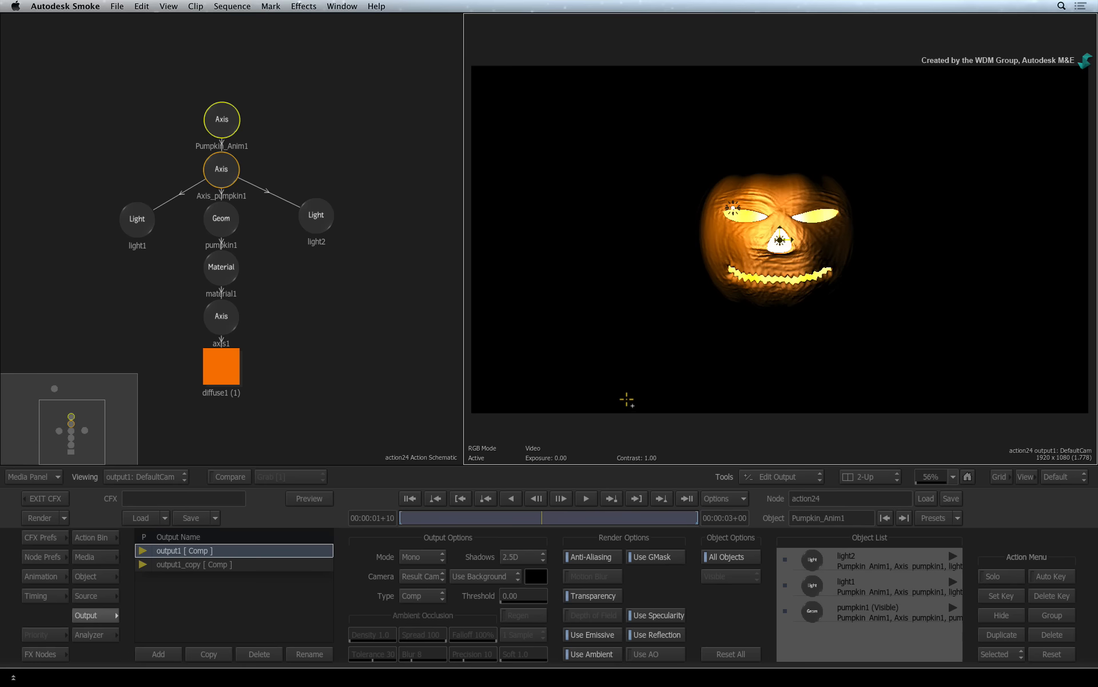
pyautogui.press('F4')
pyautogui.press('F4')
# Step: In the ConnectFX schematic, feed Action's second output into a new 2D Histogram node and set its Max In to 0.084
pyautogui.hotkey('alt', 'Escape')
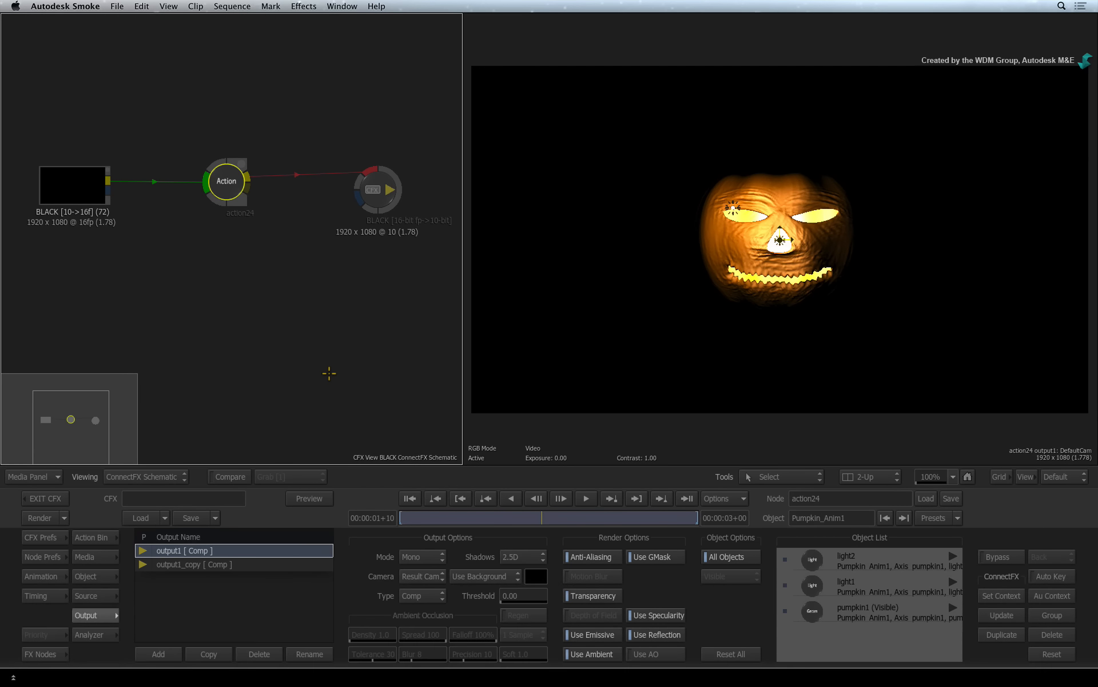
pyautogui.click(47, 654)
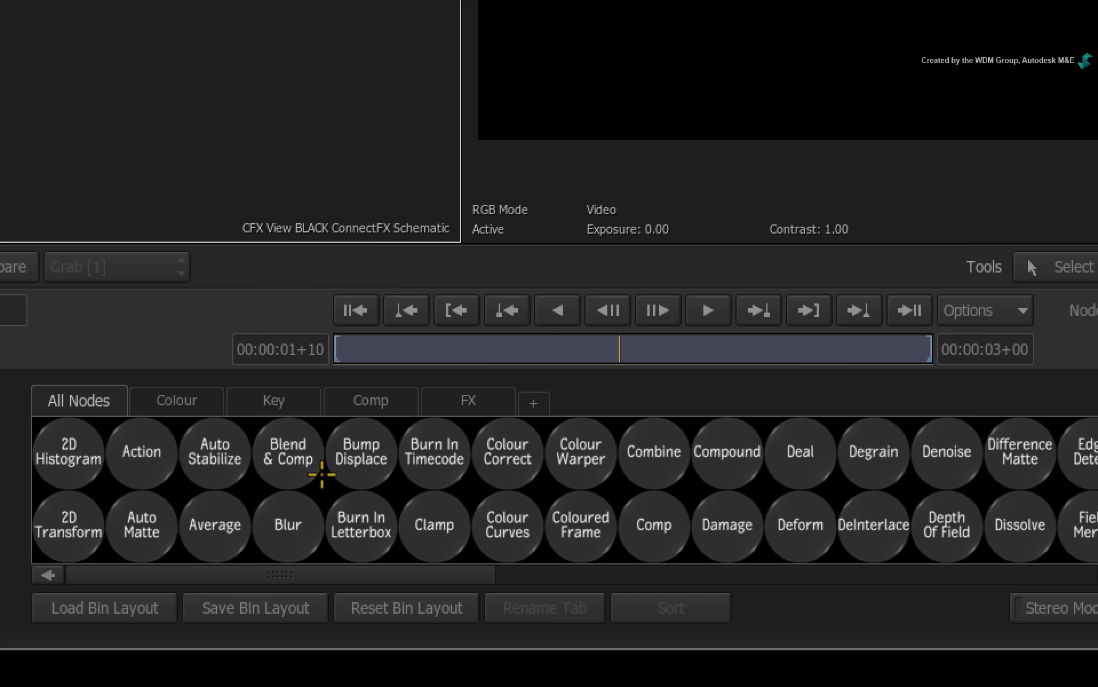
pyautogui.moveTo(69, 458); pyautogui.dragTo(653, 549)
pyautogui.moveTo(588, 241); pyautogui.dragTo(658, 488)
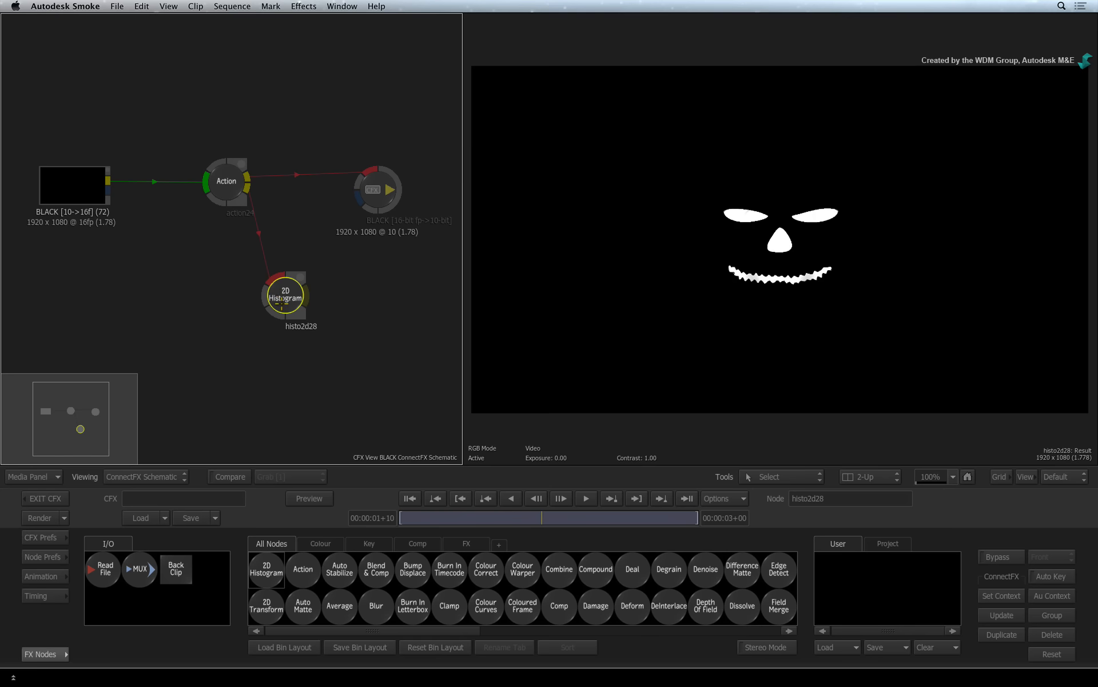
pyautogui.doubleClick(284, 298)
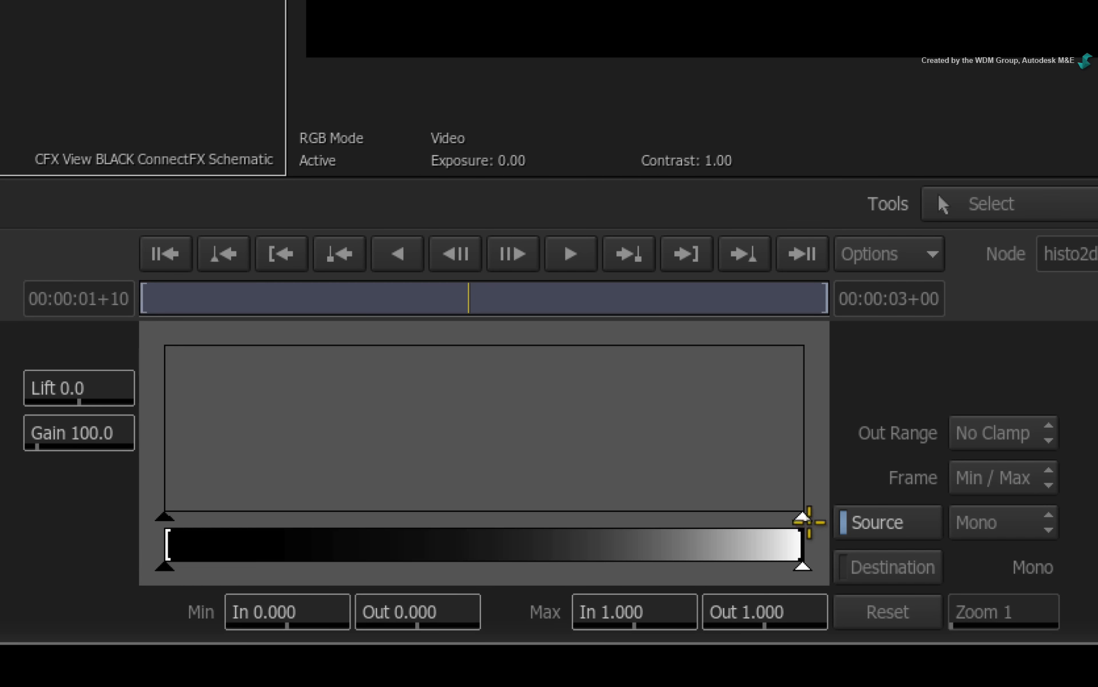
pyautogui.moveTo(687, 613); pyautogui.dragTo(539, 612)
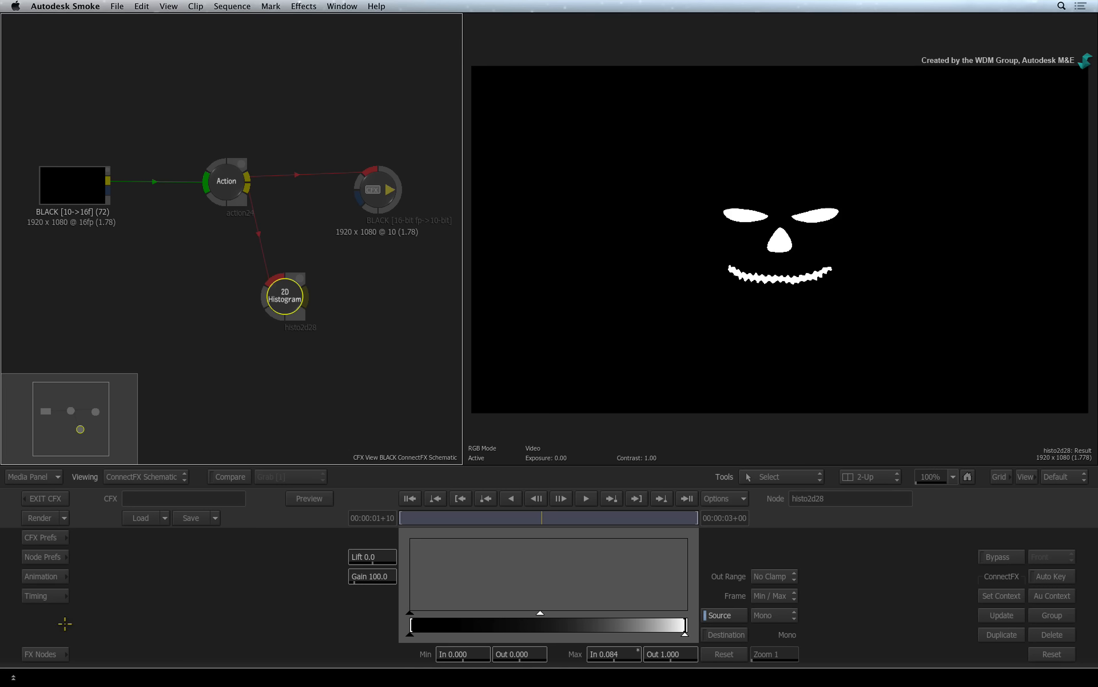
# Step: Add a Blur node after the 2D Histogram and set its width and height to 21.10 and gain to 208
pyautogui.click(56, 653)
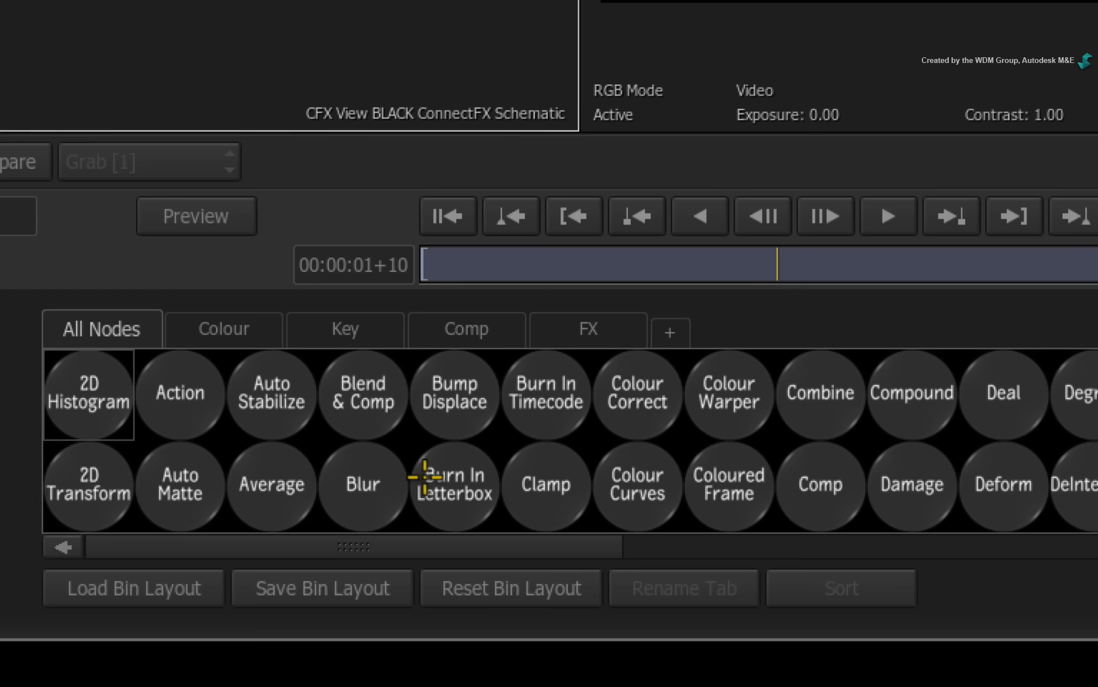
pyautogui.moveTo(377, 607); pyautogui.dragTo(376, 306)
pyautogui.moveTo(893, 475); pyautogui.dragTo(846, 476)
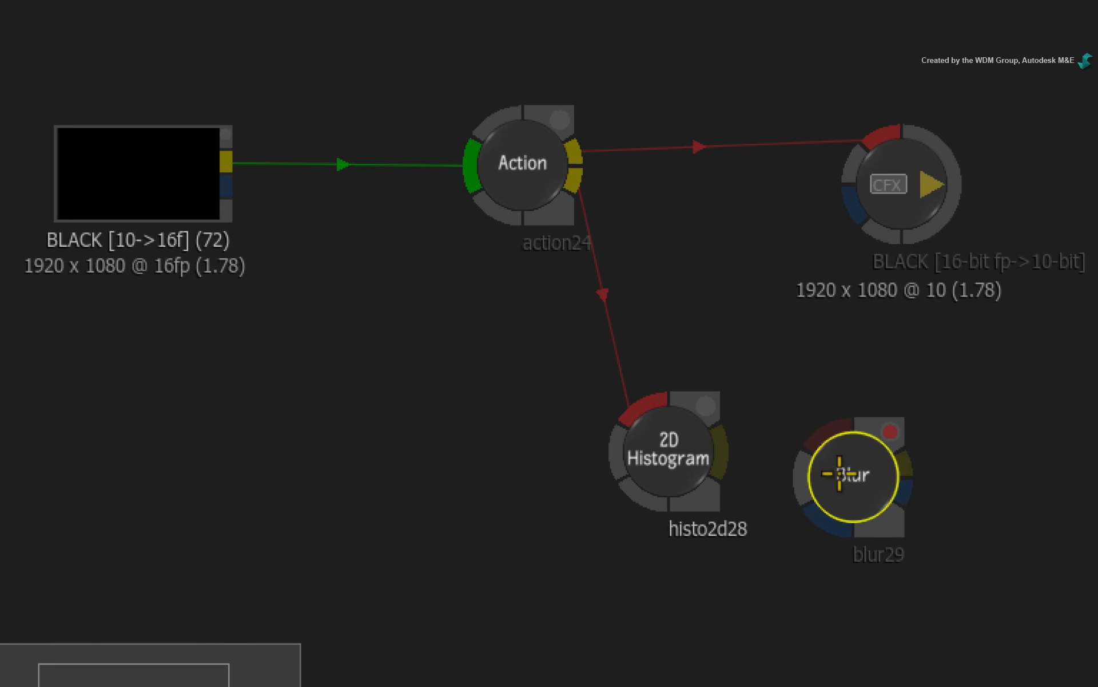
pyautogui.moveTo(723, 456); pyautogui.dragTo(647, 471)
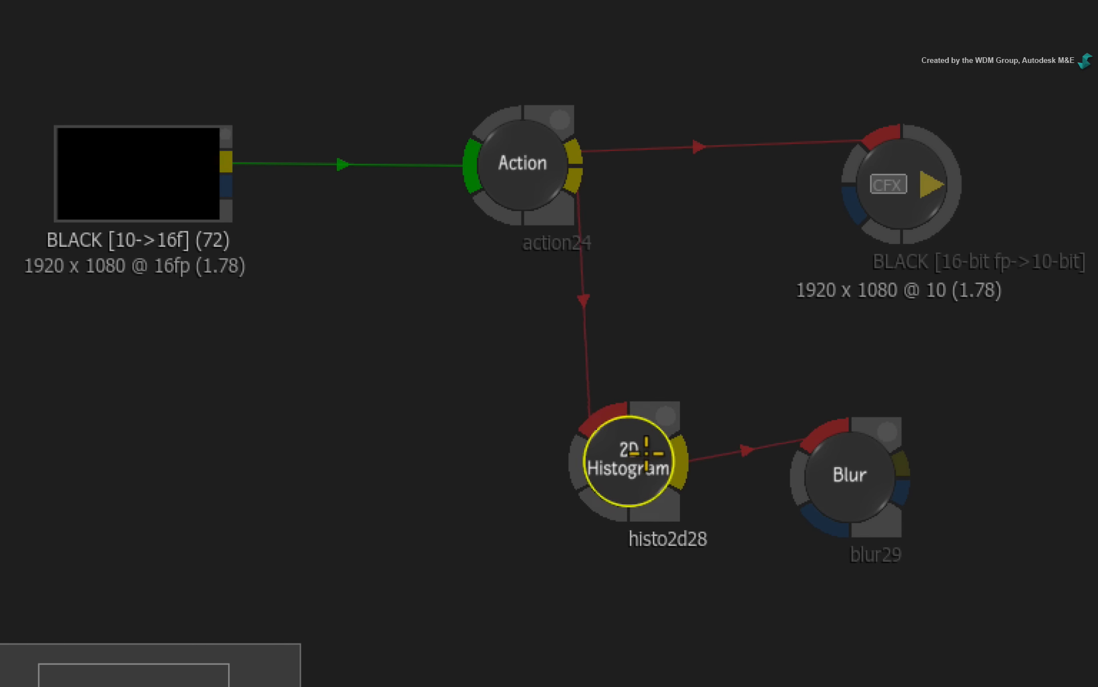
pyautogui.moveTo(845, 467); pyautogui.dragTo(794, 456)
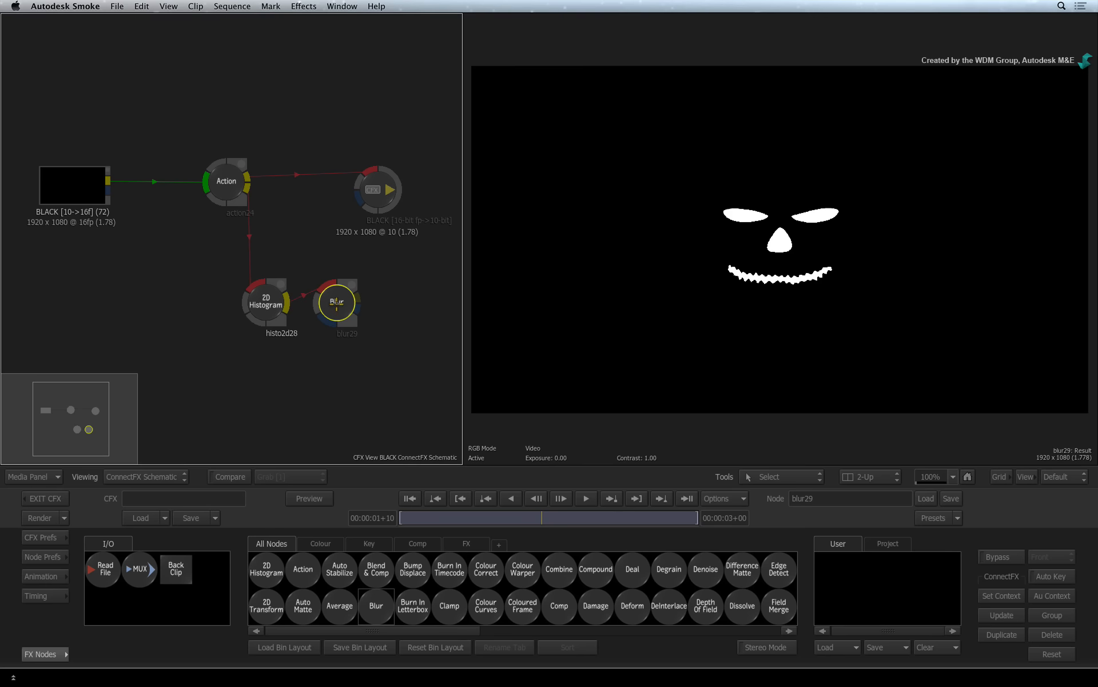
pyautogui.click(799, 486)
pyautogui.moveTo(281, 555); pyautogui.dragTo(385, 535)
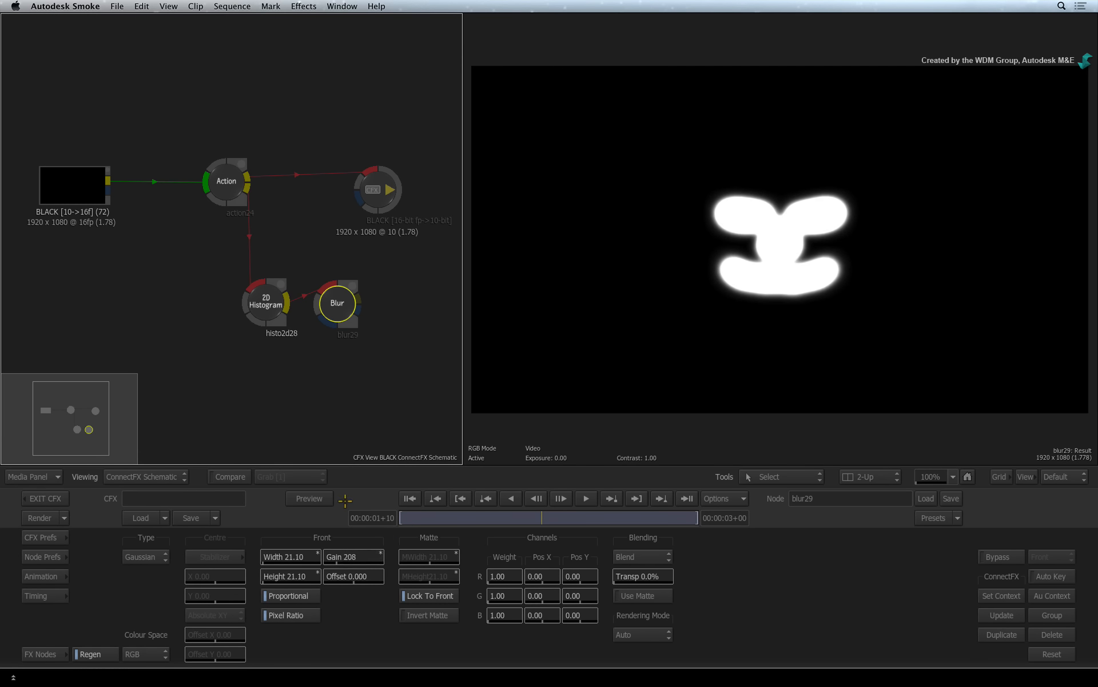
# Step: Add a Glow node, connecting Action's main output to its front input and the Blur result to its matte input
pyautogui.click(49, 653)
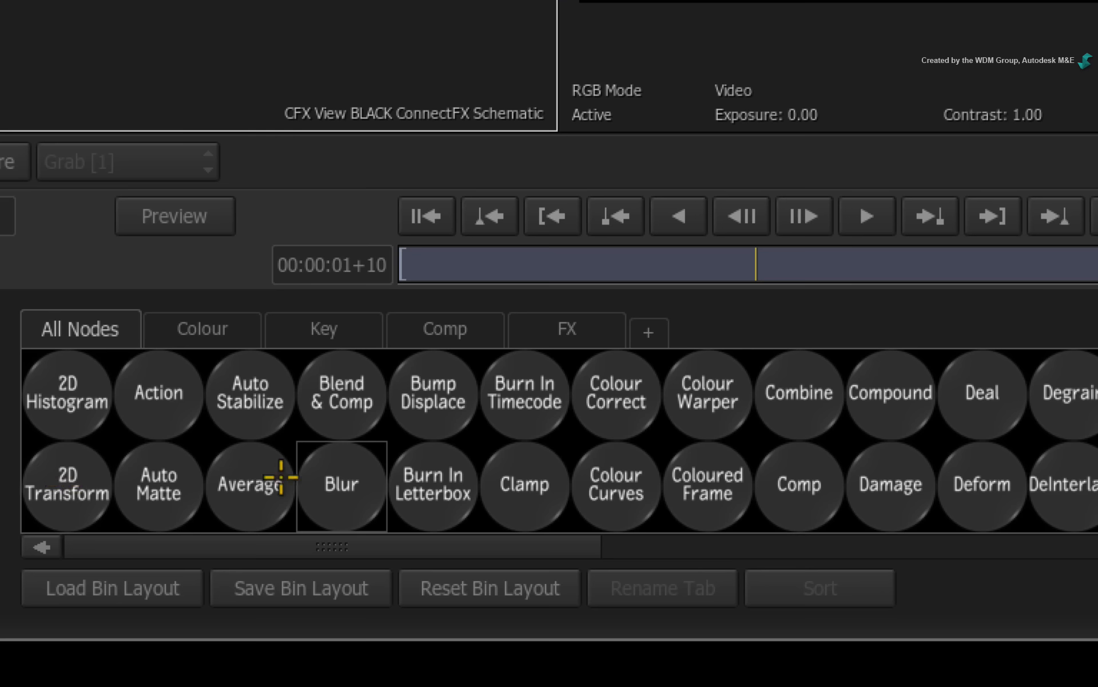
pyautogui.hscroll(5, 496, 609)
pyautogui.moveTo(706, 392); pyautogui.dragTo(718, 214)
pyautogui.moveTo(586, 215); pyautogui.dragTo(683, 177)
pyautogui.moveTo(851, 506); pyautogui.dragTo(690, 255)
pyautogui.click(926, 236)
pyautogui.moveTo(925, 236); pyautogui.dragTo(1000, 231)
pyautogui.moveTo(748, 199); pyautogui.dragTo(784, 231)
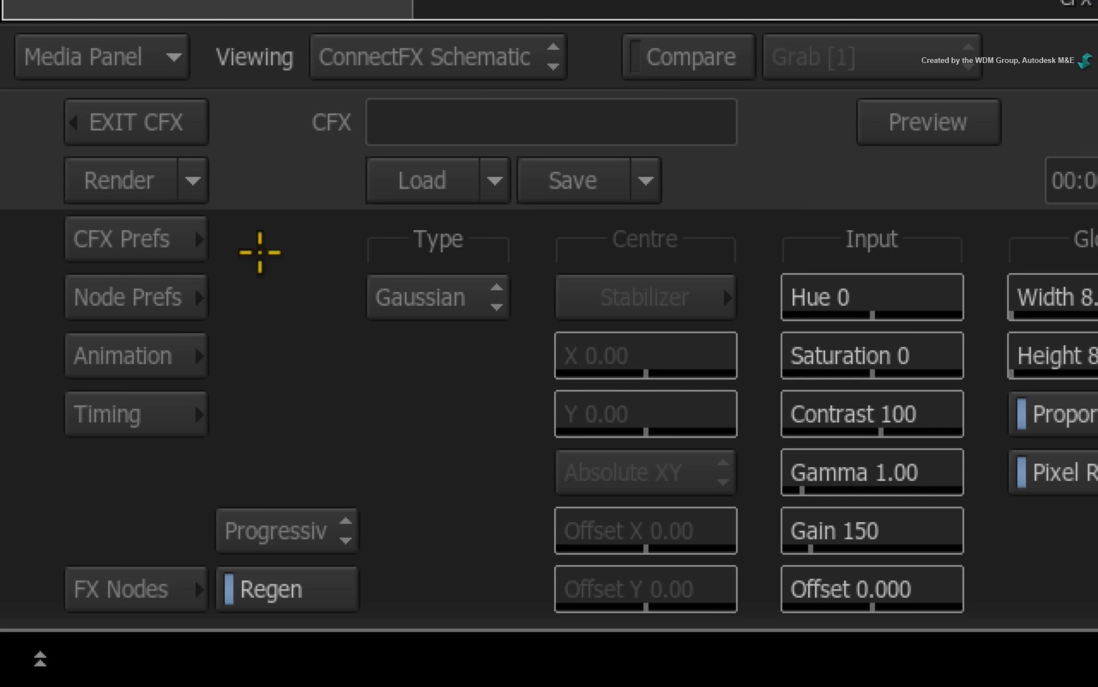
# Step: Enable 16bit FP input clamping for the Glow node and set its blending mode to Max/Lighten
pyautogui.click(48, 556)
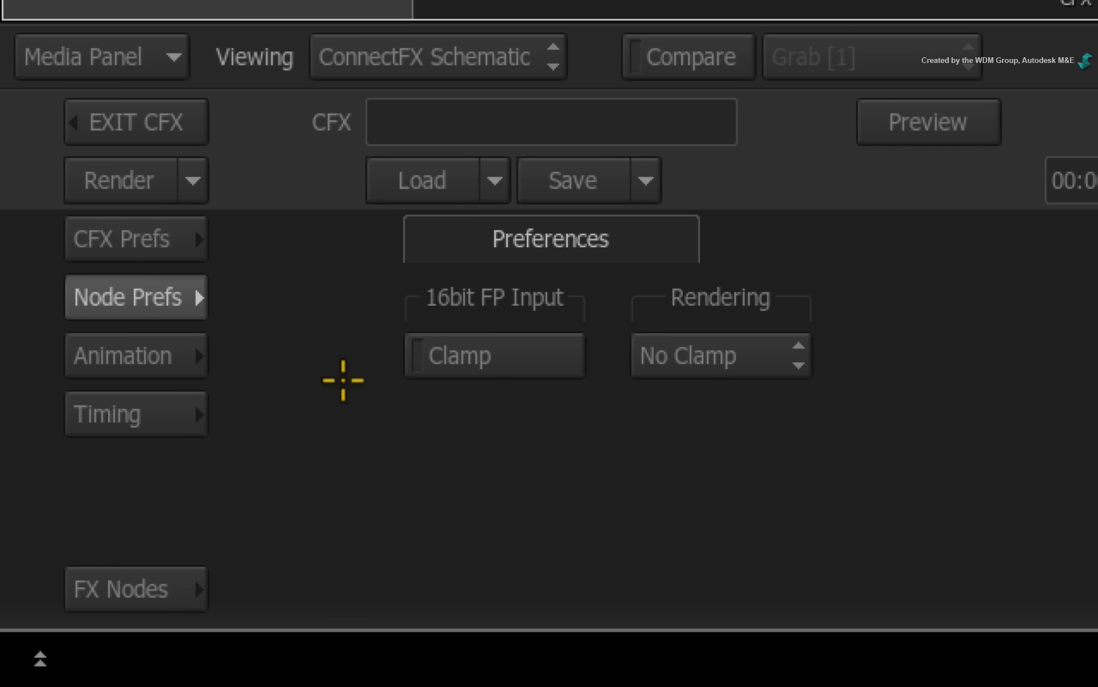
pyautogui.click(522, 355)
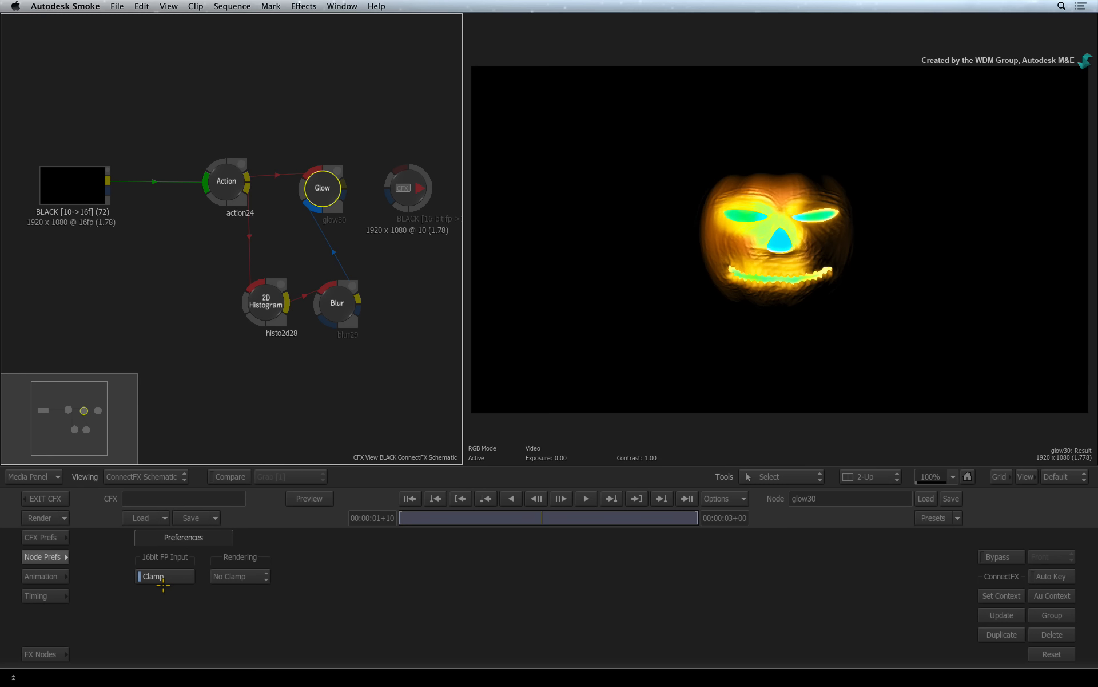
pyautogui.click(50, 556)
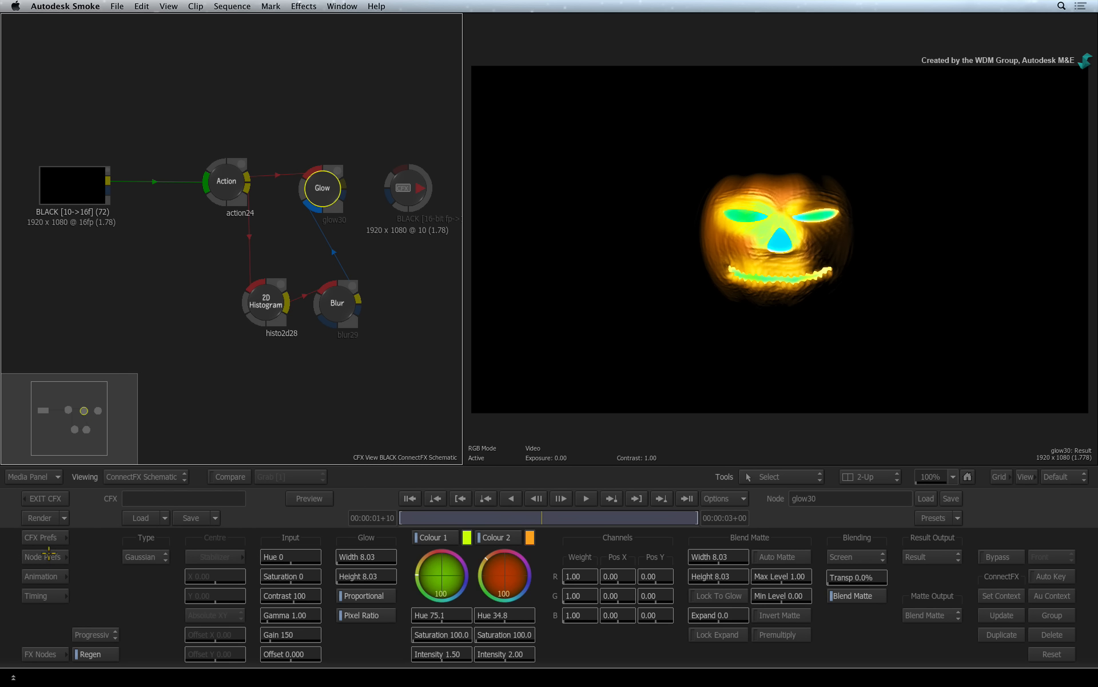
pyautogui.click(851, 555)
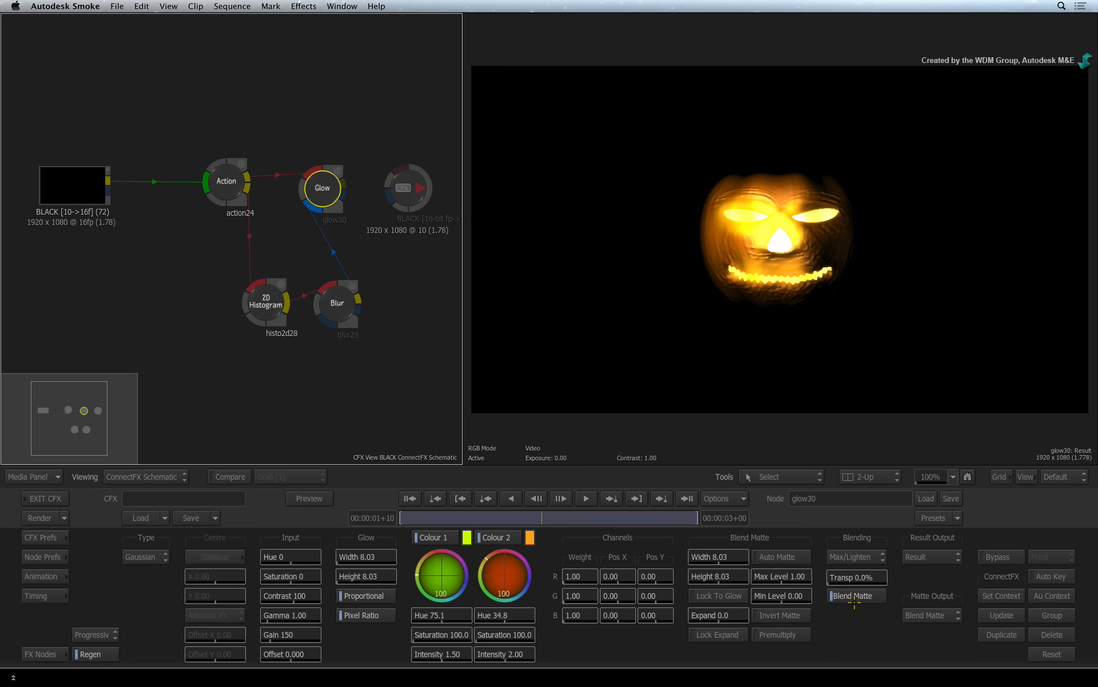
pyautogui.moveTo(838, 578); pyautogui.dragTo(854, 584)
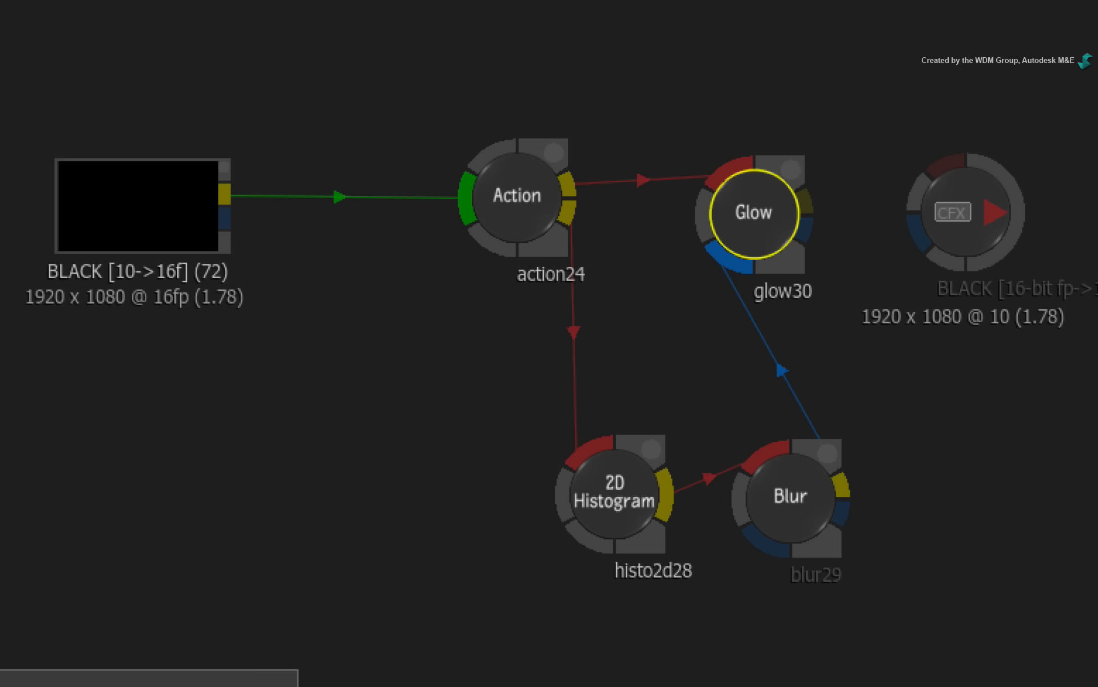
# Step: Set the Action node's software anti-aliasing to AA 4 Samples in its rendering preferences
pyautogui.click(515, 200)
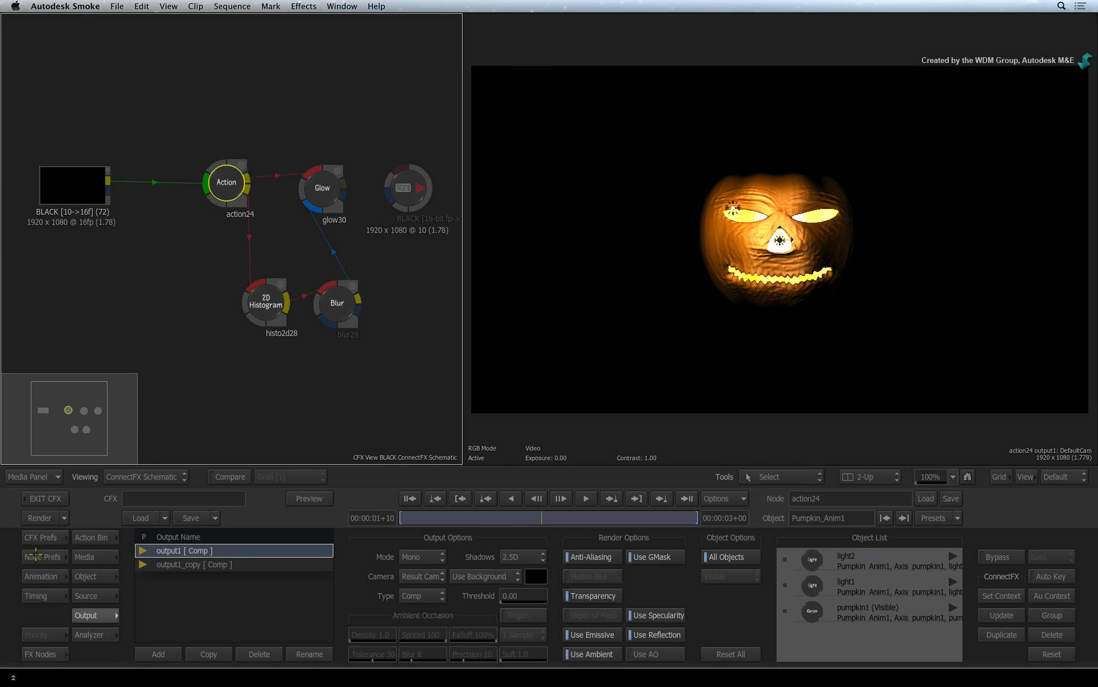
pyautogui.click(35, 556)
pyautogui.click(185, 537)
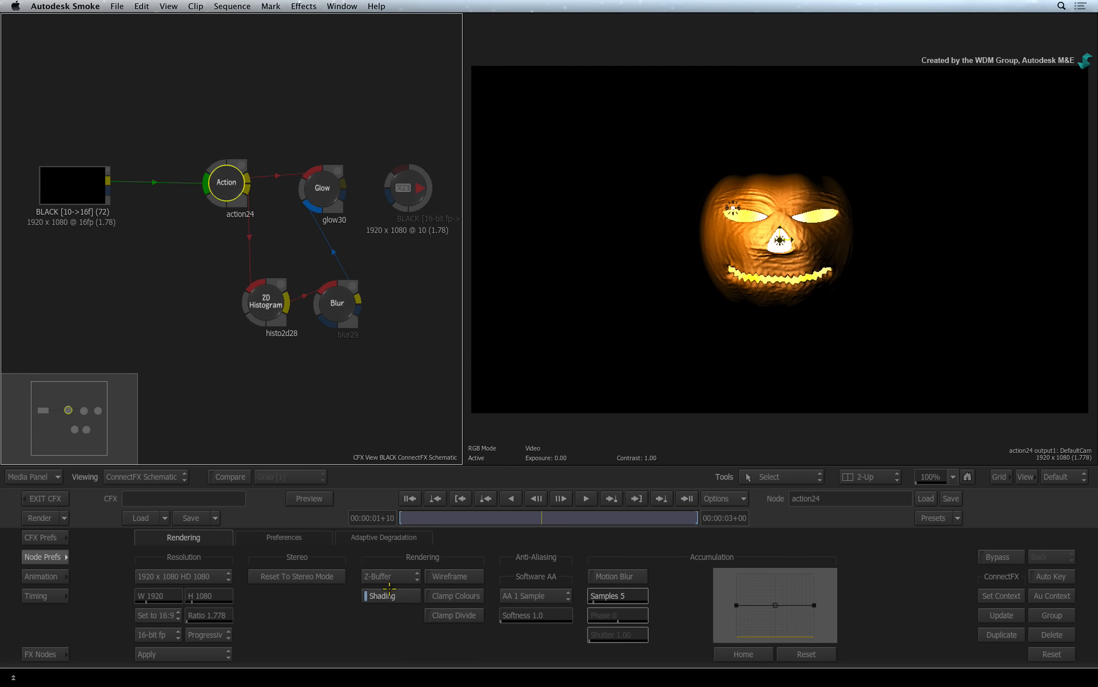
pyautogui.click(533, 595)
pyautogui.click(550, 564)
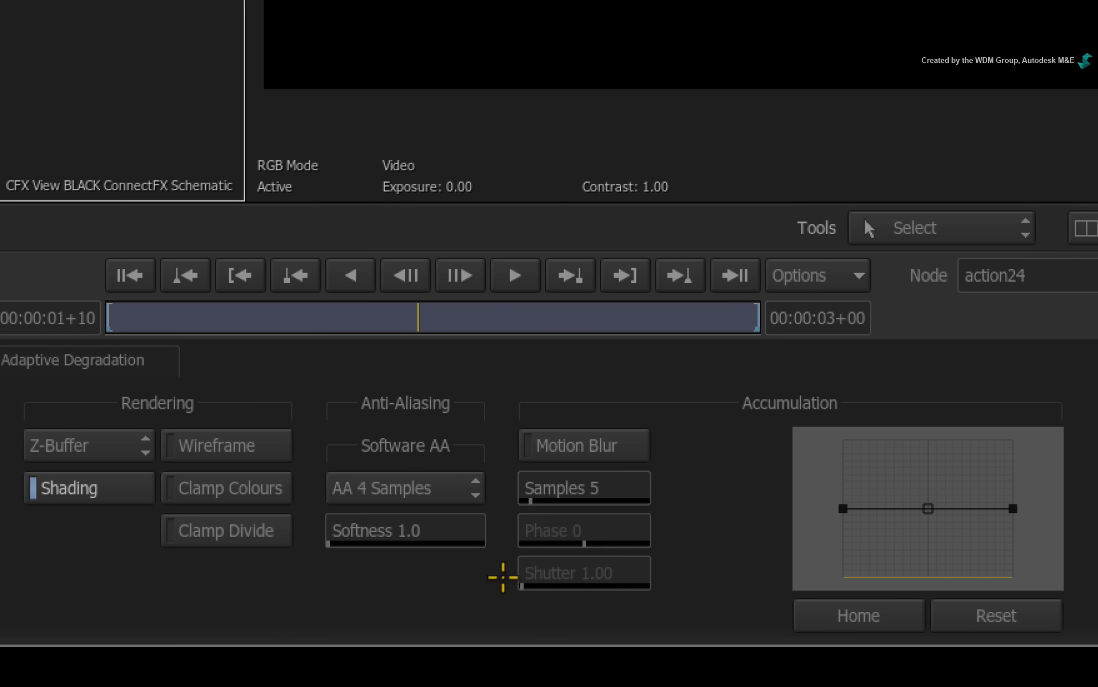
# Step: Enable motion blur for the Action node with 15 samples and a shutter value of 0.5
pyautogui.click(631, 439)
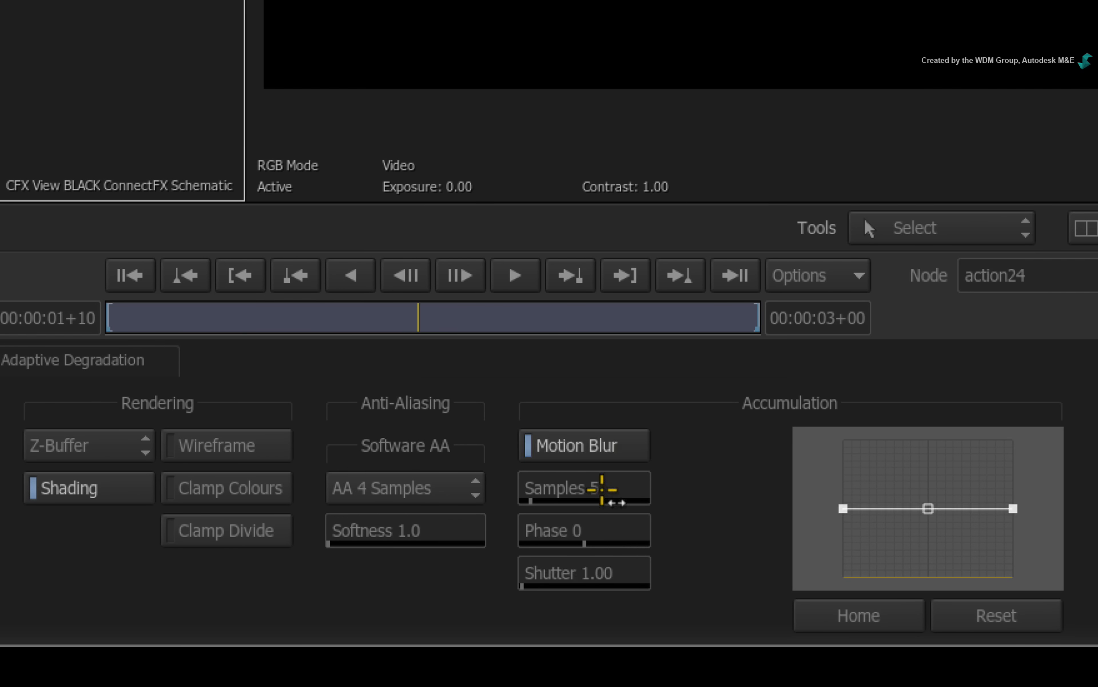
pyautogui.click(603, 488)
pyautogui.write('15')
pyautogui.press('Return')
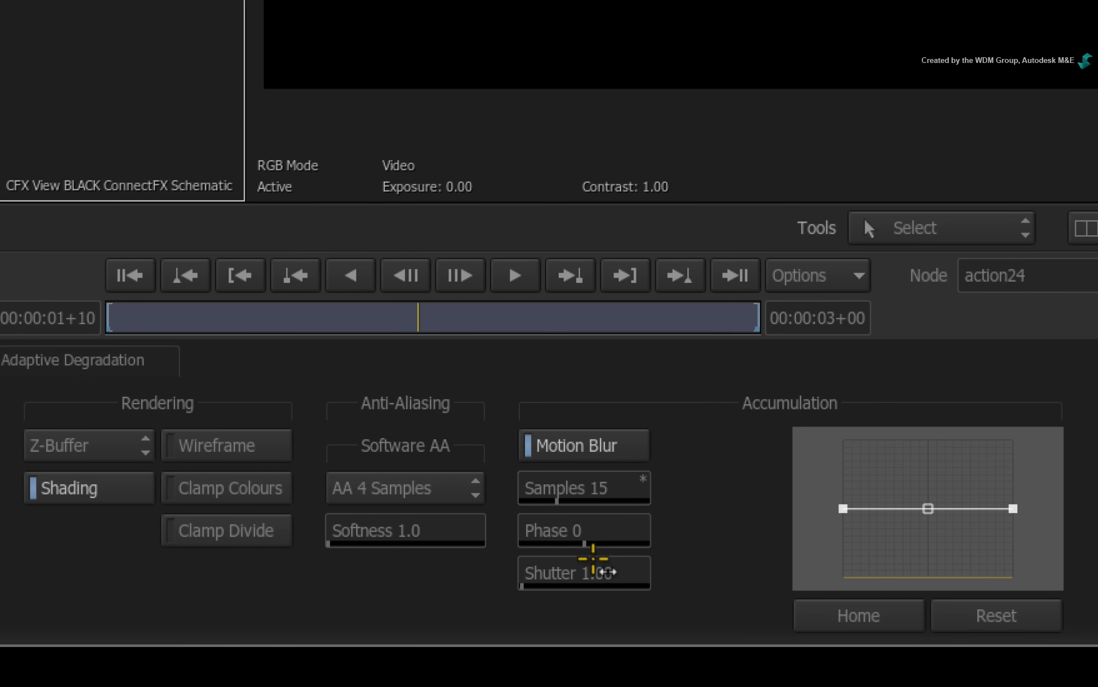
pyautogui.click(597, 571)
pyautogui.write('.5')
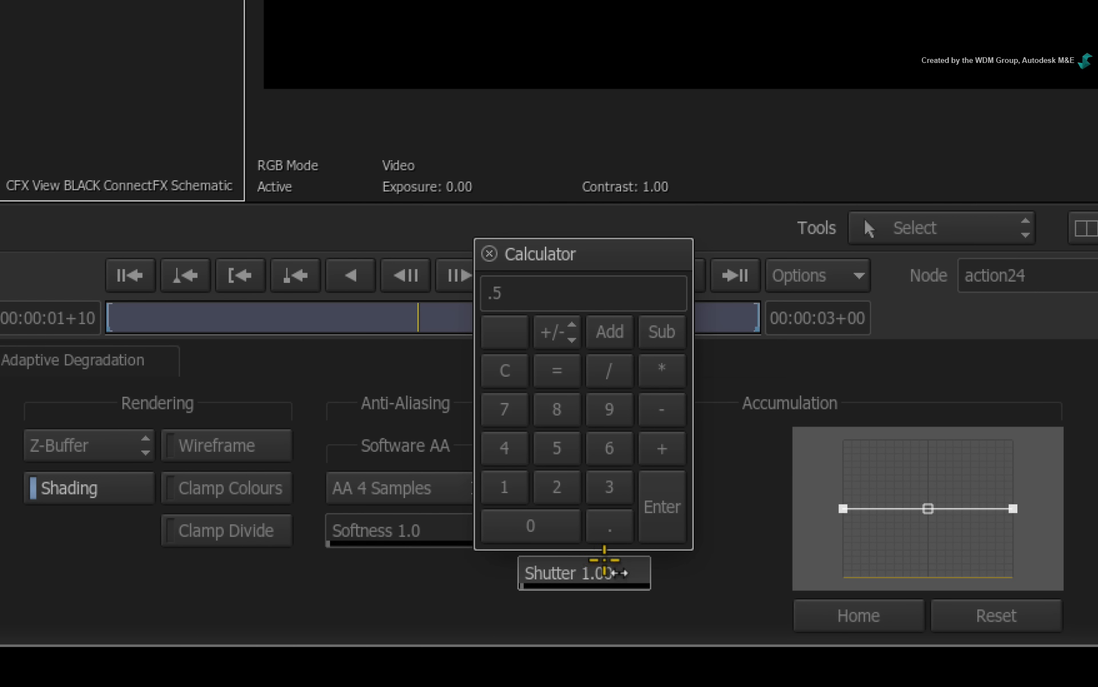
pyautogui.press('Return')
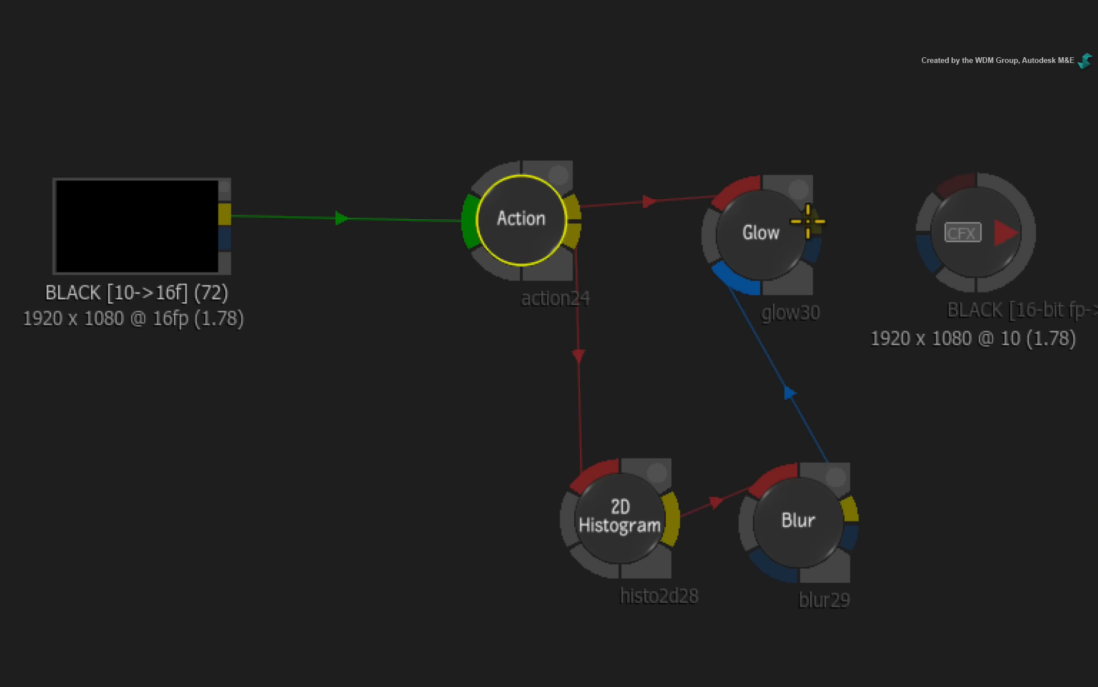
# Step: Connect the Glow node's result to the front input of the ConnectFX output node and return to the timeline
pyautogui.moveTo(816, 221); pyautogui.dragTo(973, 183)
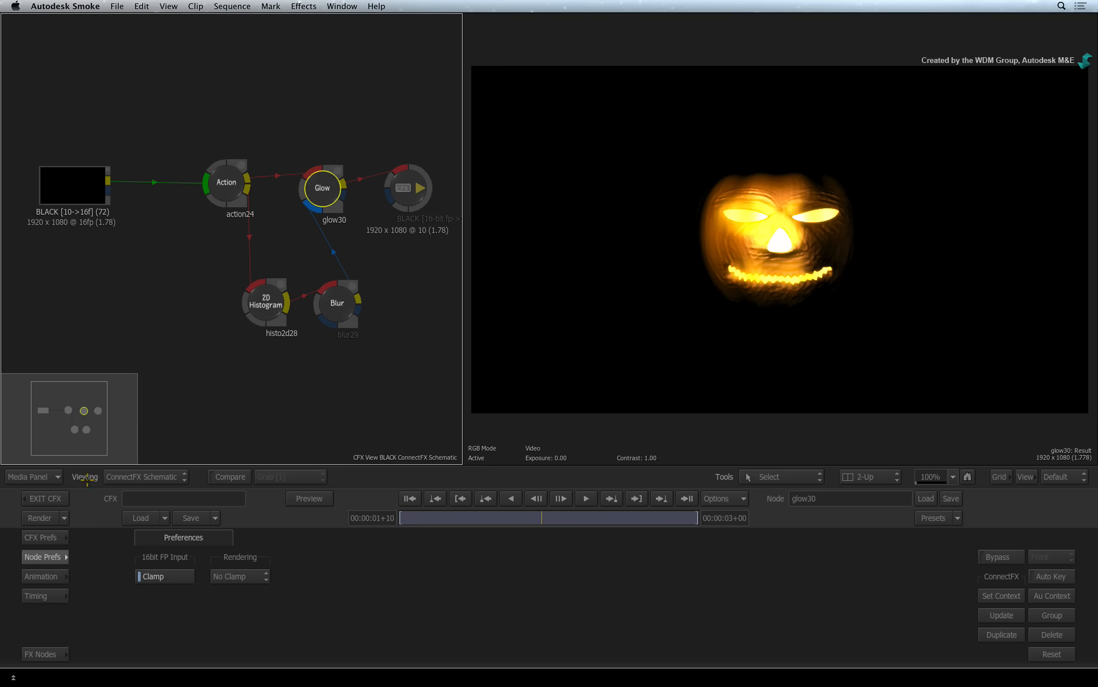
pyautogui.click(55, 497)
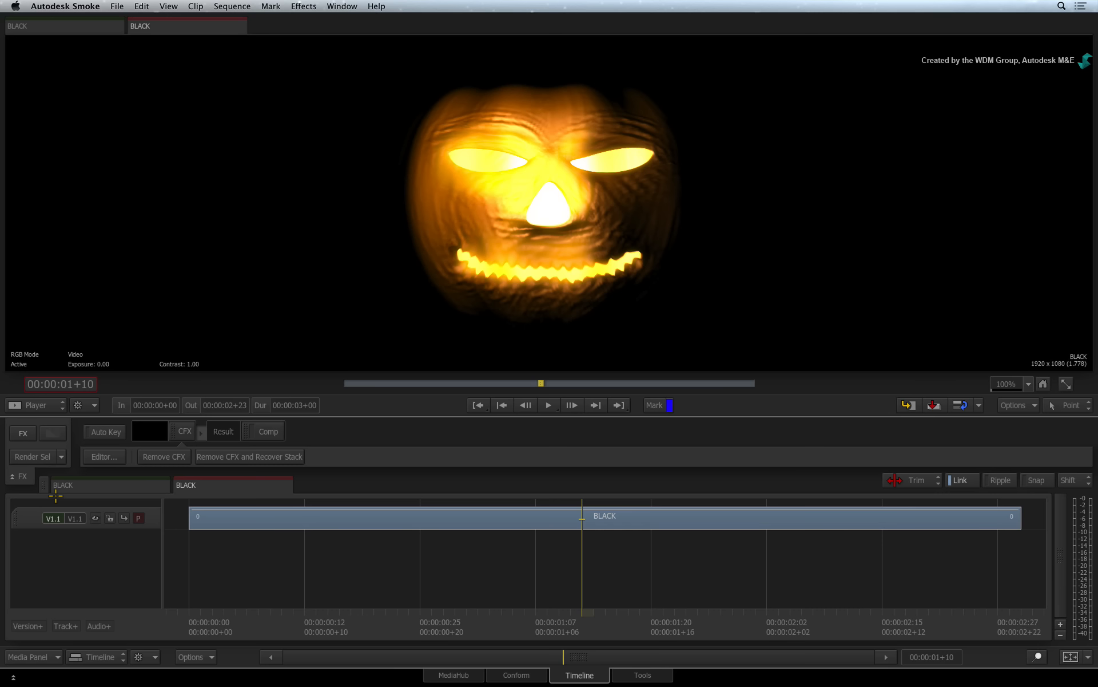